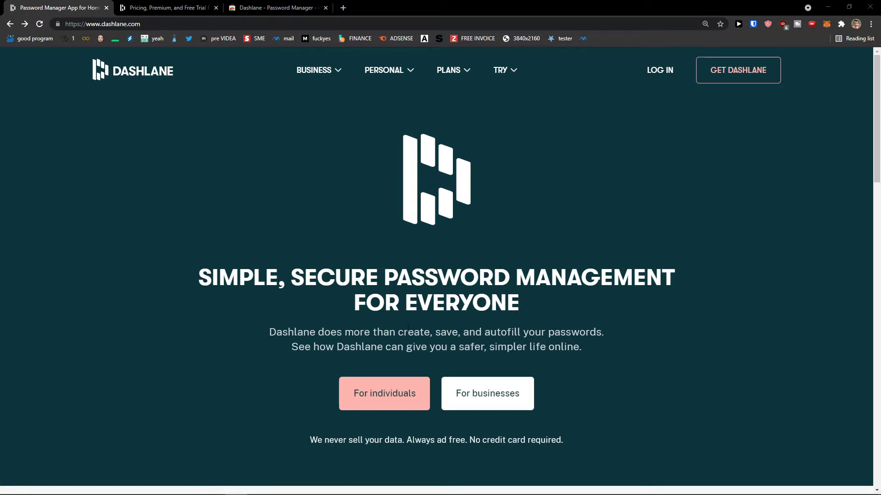
Go from dashlane.com's GET DASHLANE button to the Chrome Web Store listing for Dashlane
scroll(411, 329, "down", 1)
scroll(357, 331, "up", 1)
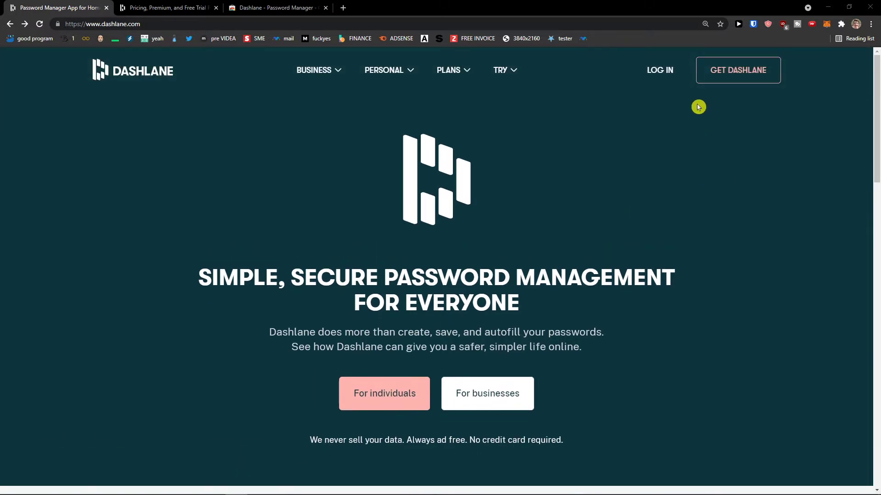
left_click(726, 75)
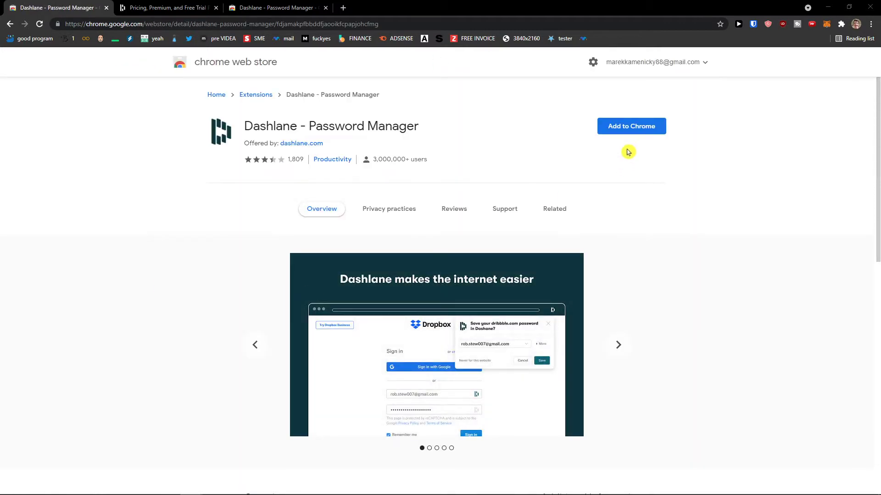
Add the Dashlane - Password Manager extension to Chrome and switch to its sign-up page
left_click(629, 134)
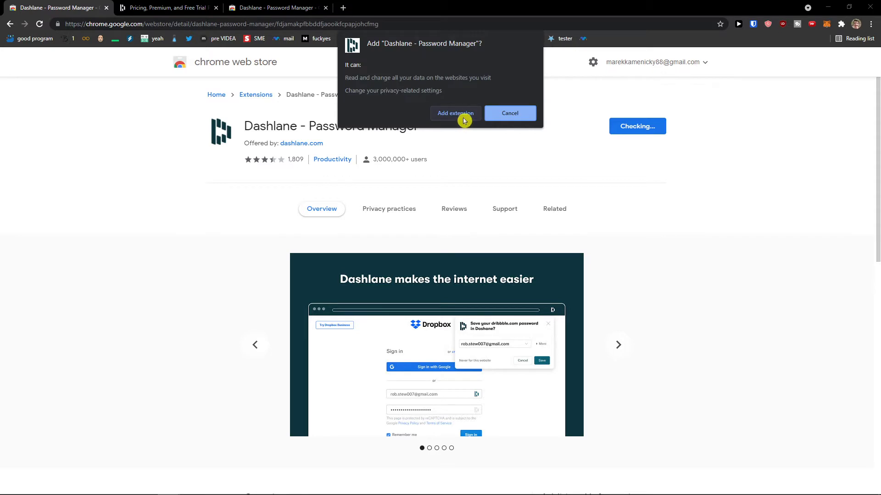
left_click(464, 118)
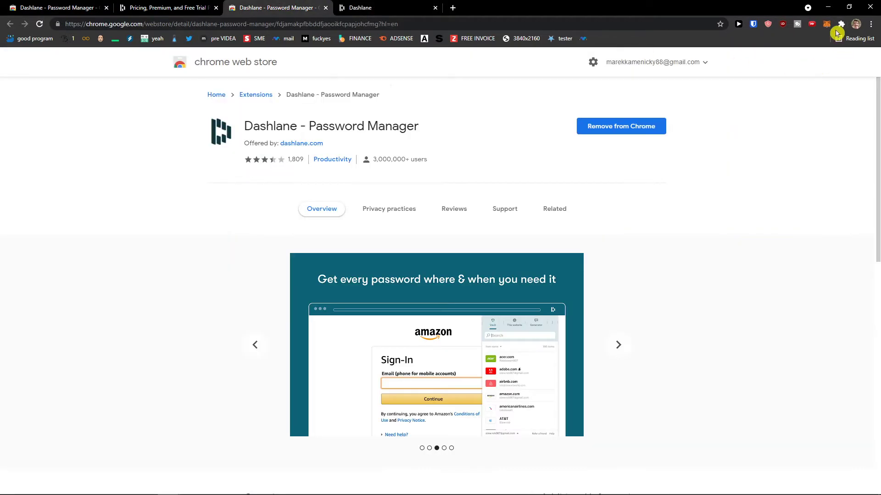
left_click(415, 6)
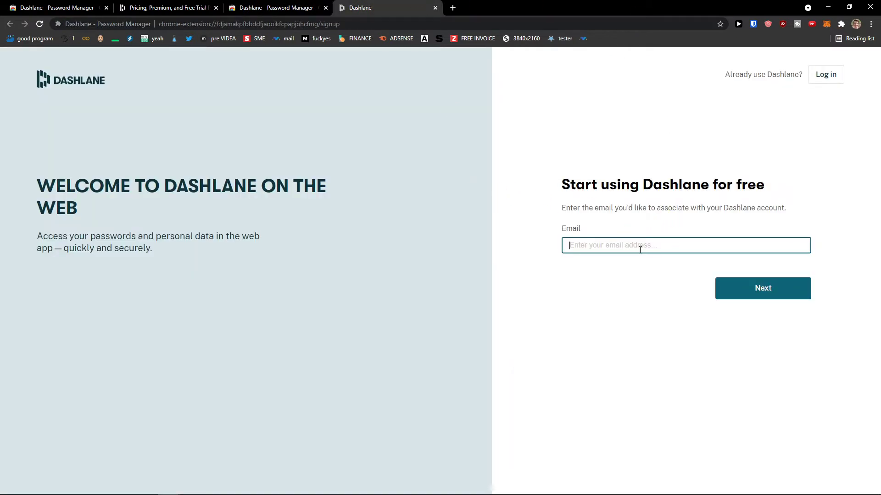
Pin the Dashlane extension to the Chrome toolbar
left_click(842, 25)
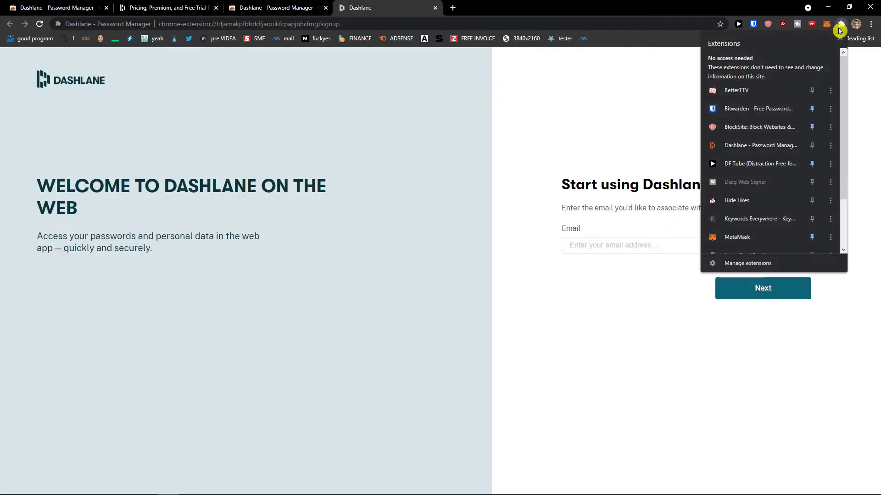
left_click(812, 146)
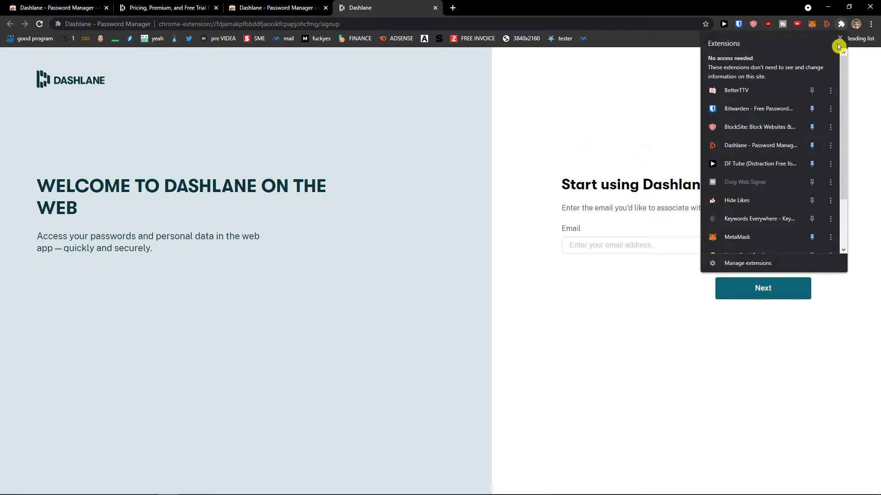
left_click(656, 92)
Enter the sign-up email address and continue to the master password step
left_click(614, 245)
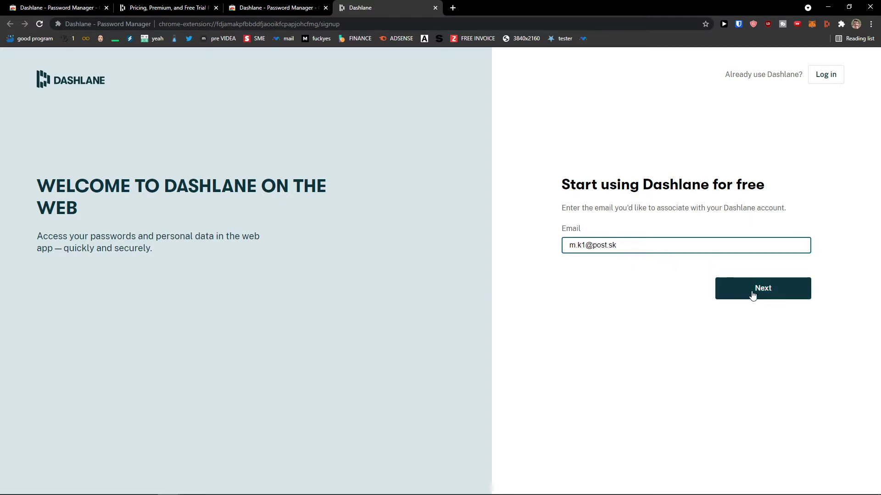
left_click(755, 290)
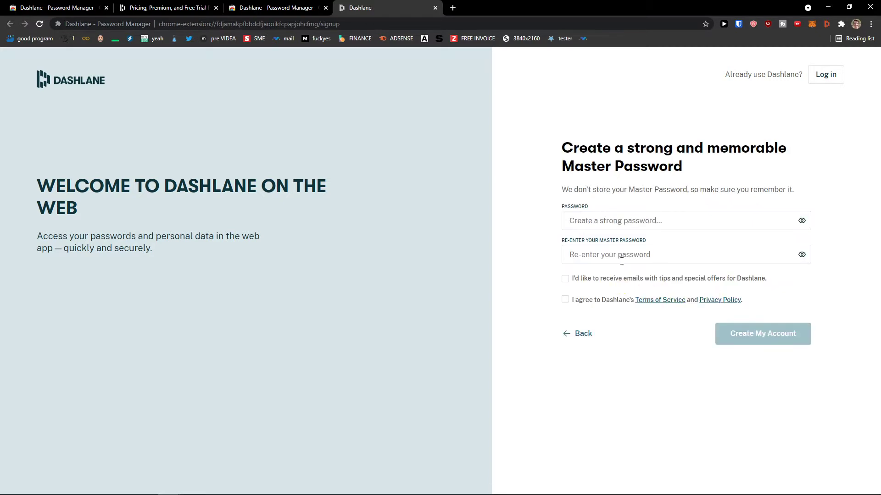
Set and confirm the master password, accept the Terms of Service, and create the account
left_click(609, 221)
type("*********")
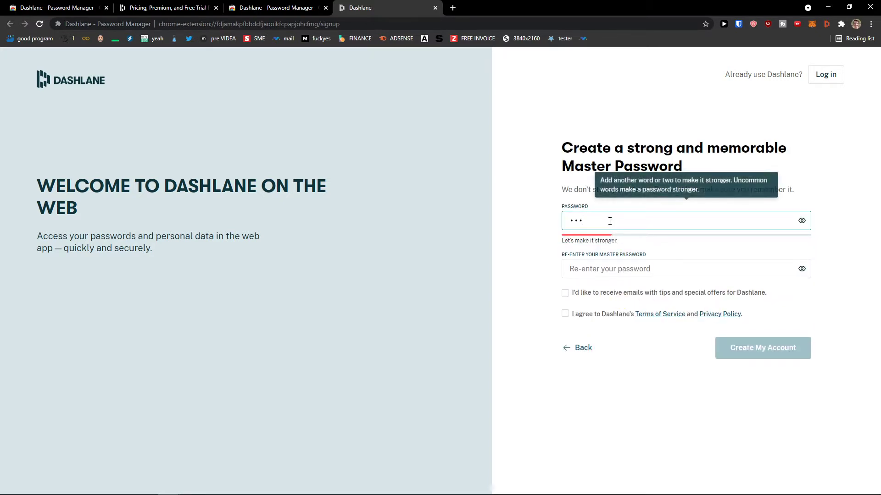
key("Tab")
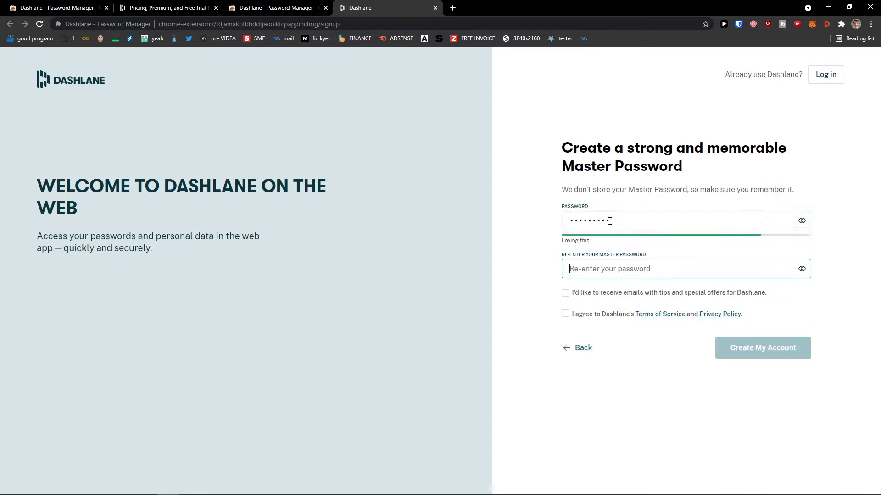
type("*")
left_click(565, 314)
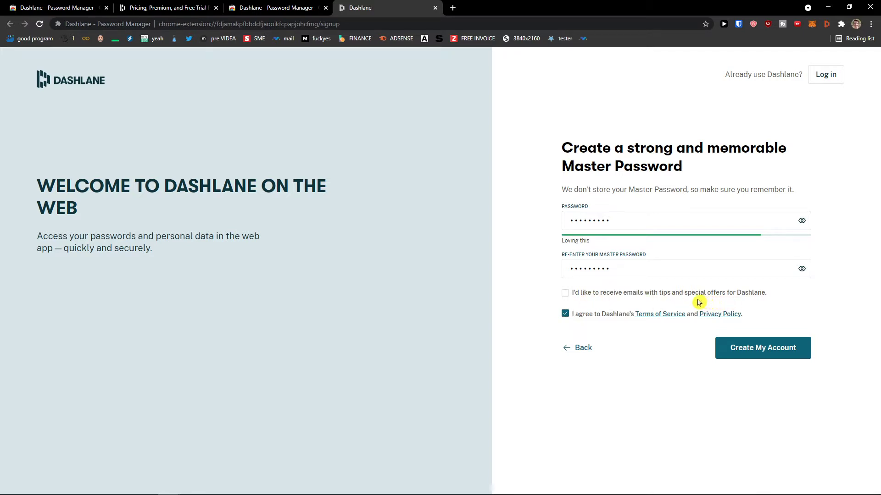
left_click(233, 8)
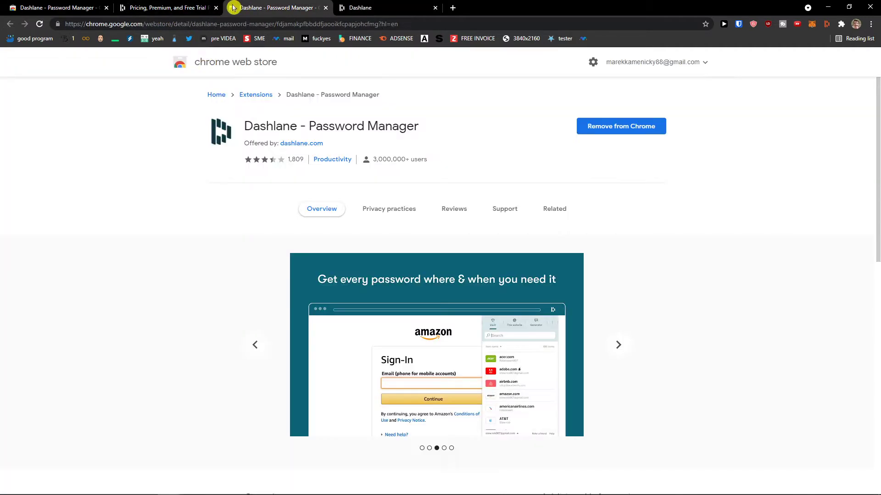
left_click(385, 8)
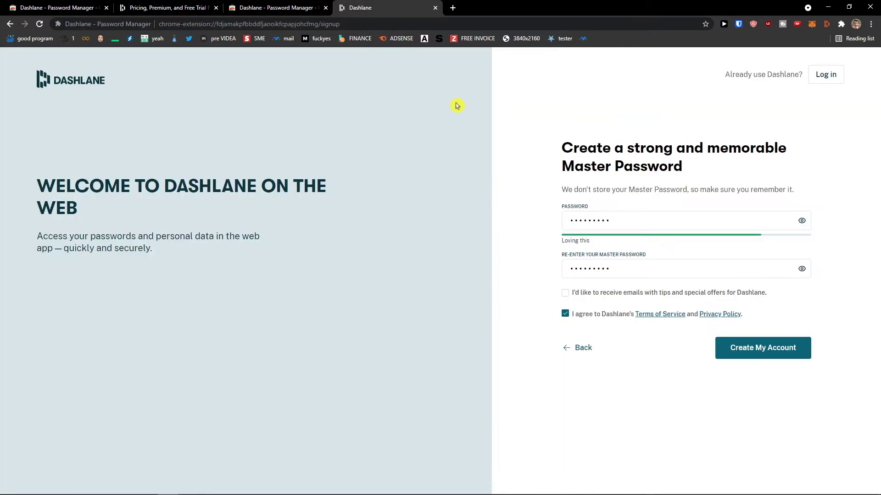
left_click(770, 356)
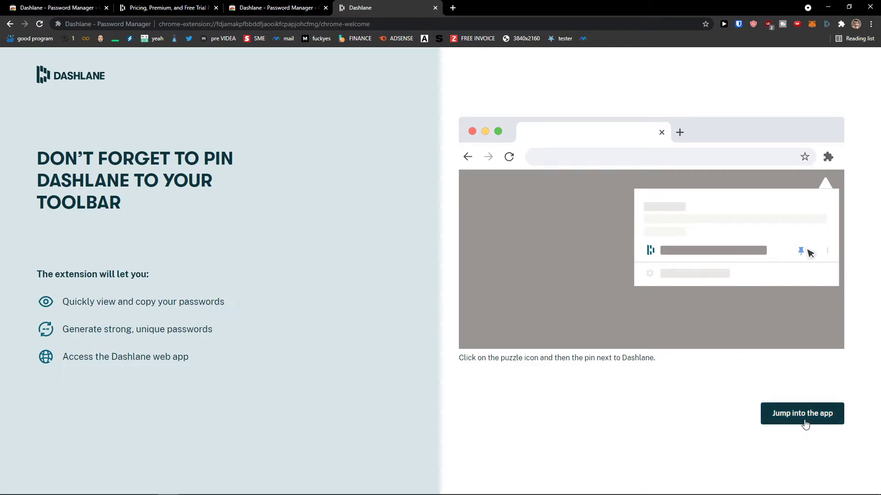
Jump into the Dashlane web app, briefly opening and closing the toolbar vault popup
left_click(805, 424)
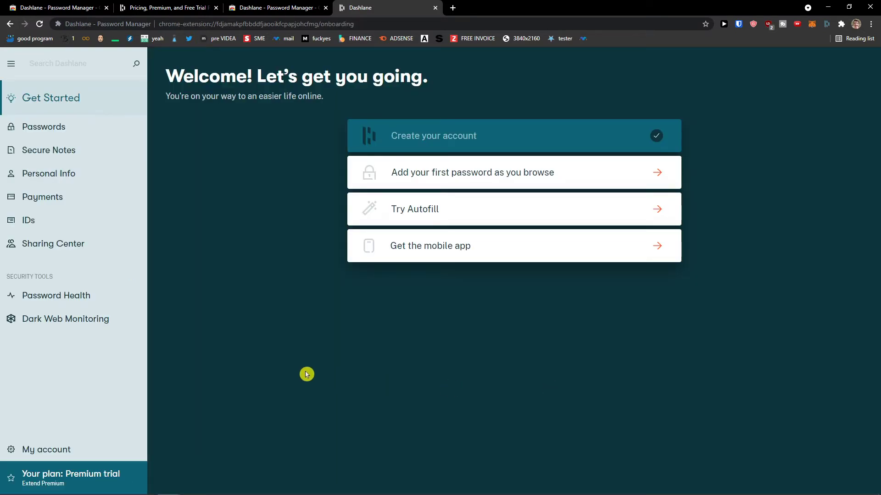
left_click(827, 24)
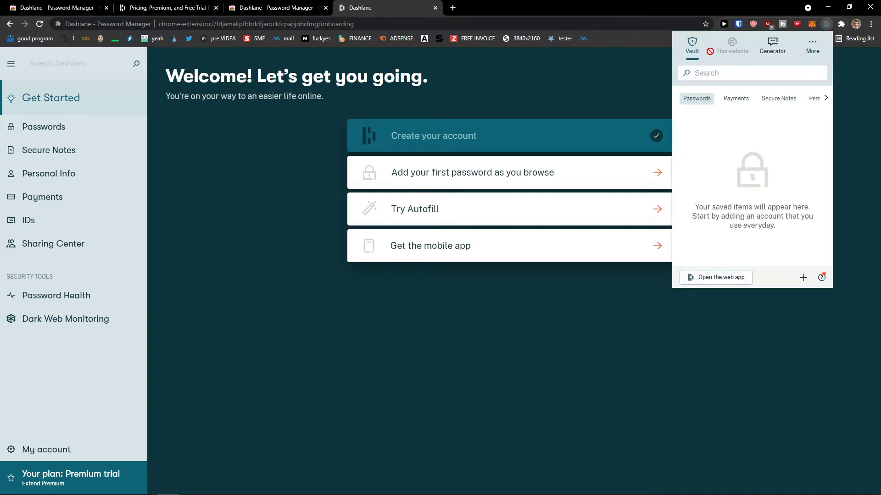
left_click(272, 235)
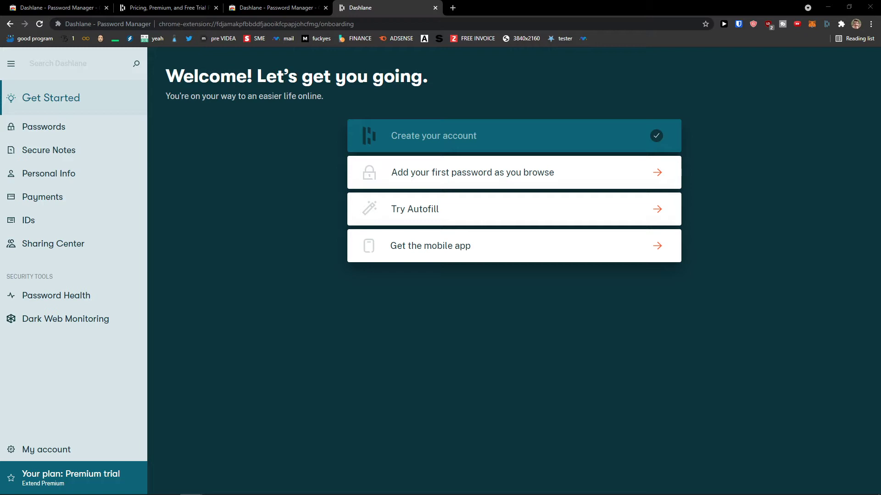
Look over the empty Passwords vault and its add-passwords screen, then return to Get Started
left_click(42, 127)
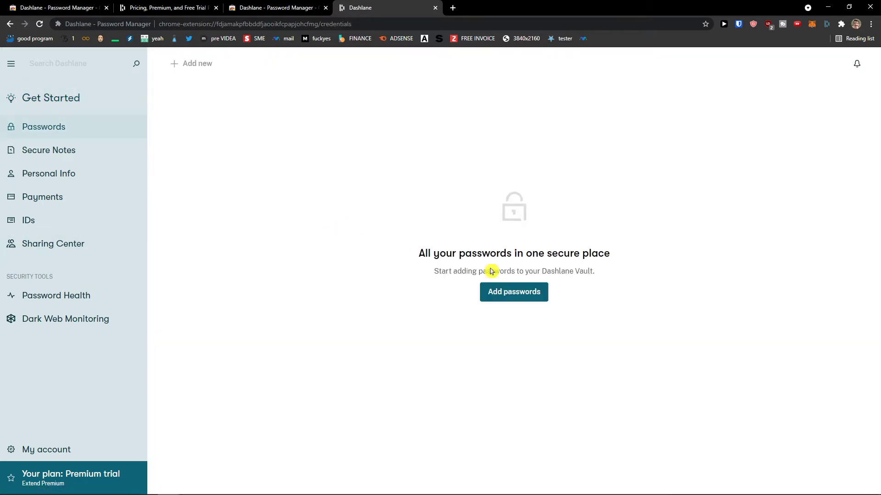
left_click(503, 298)
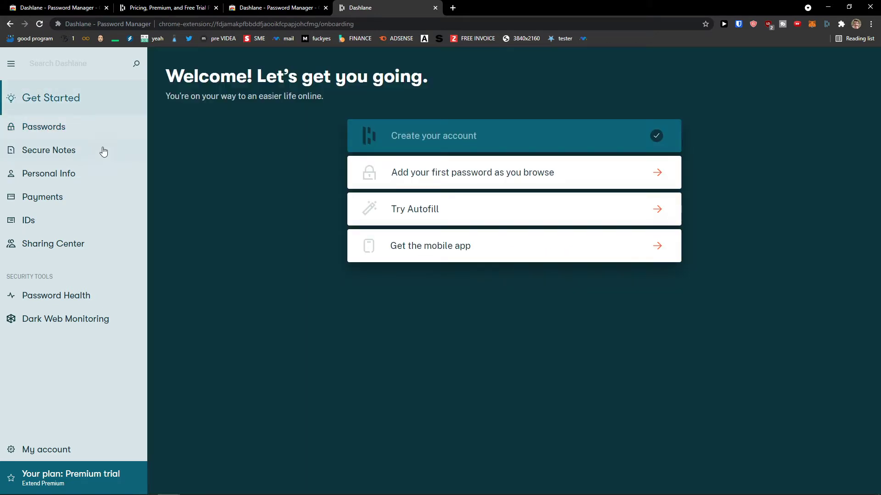
left_click(87, 134)
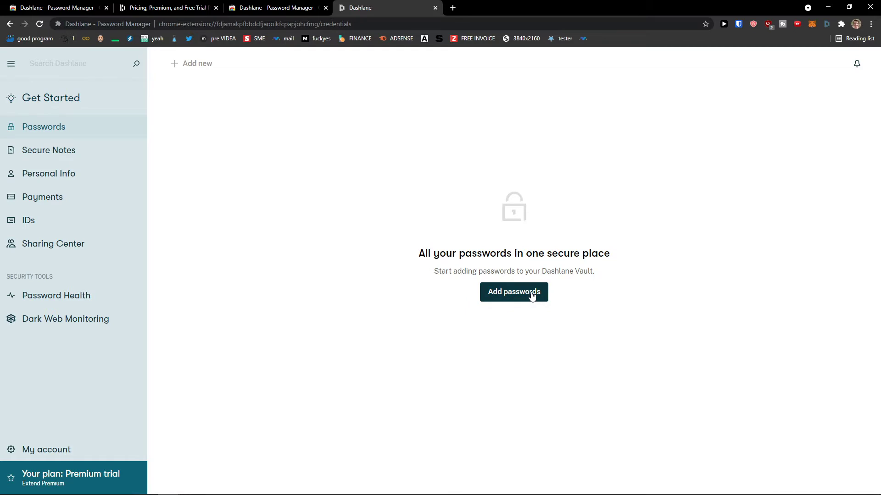
left_click(532, 296)
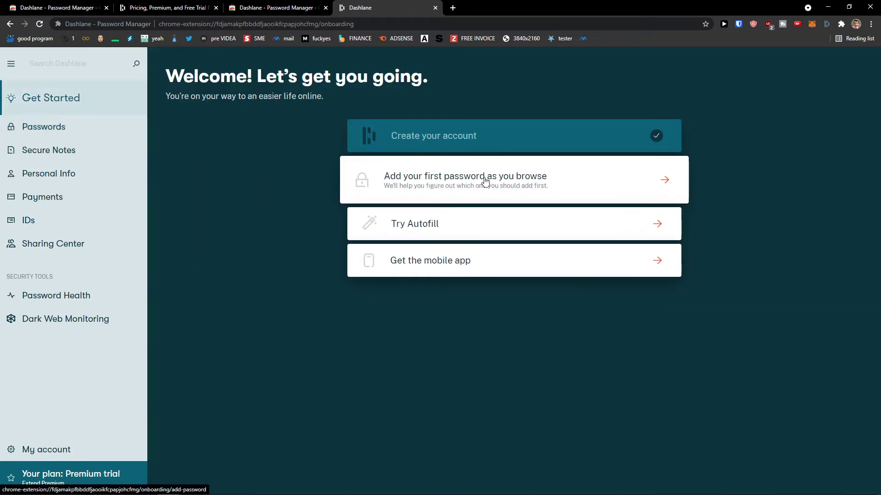
Start adding a first password while browsing, previewing facebook.com before returning to the site picker
left_click(486, 181)
left_click_drag(328, 184, 535, 195)
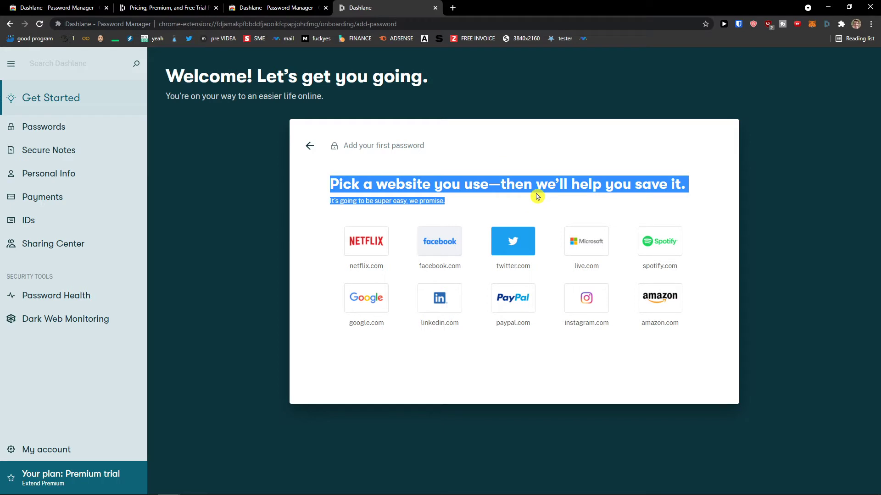
left_click(449, 249)
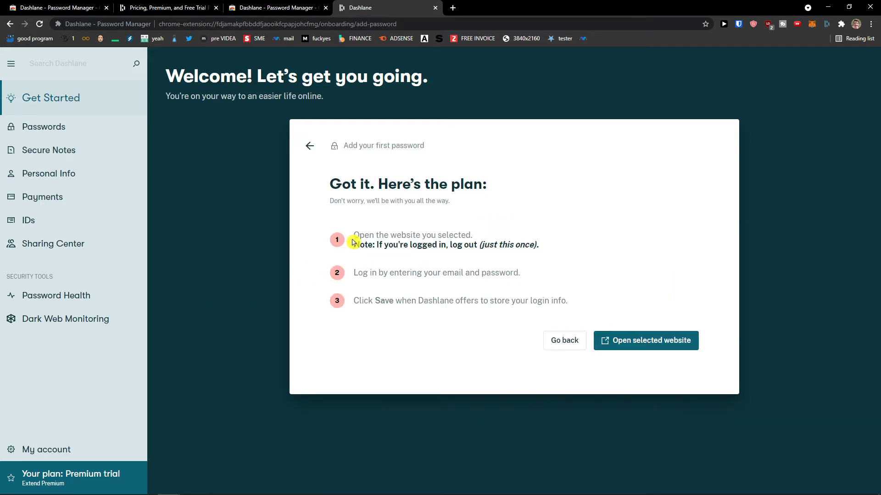
left_click_drag(377, 236, 507, 250)
left_click(508, 249)
left_click(310, 146)
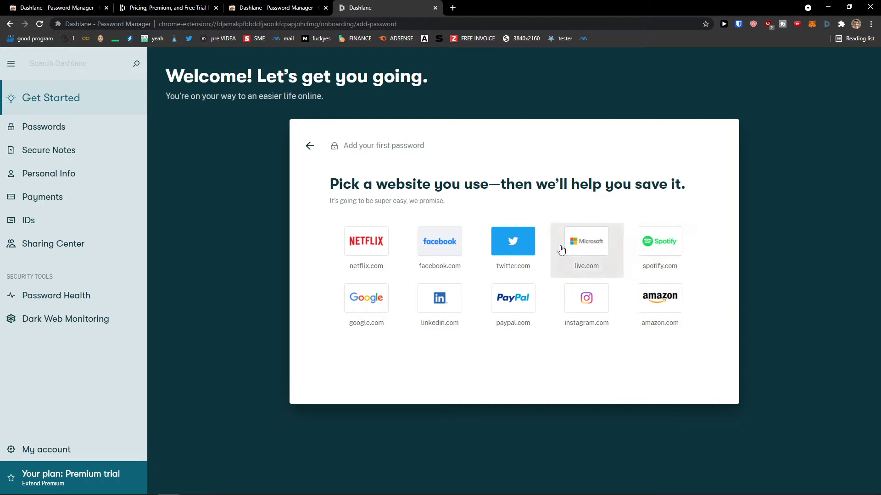
Pick twitter.com as the site to save and open it to log in
left_click(515, 243)
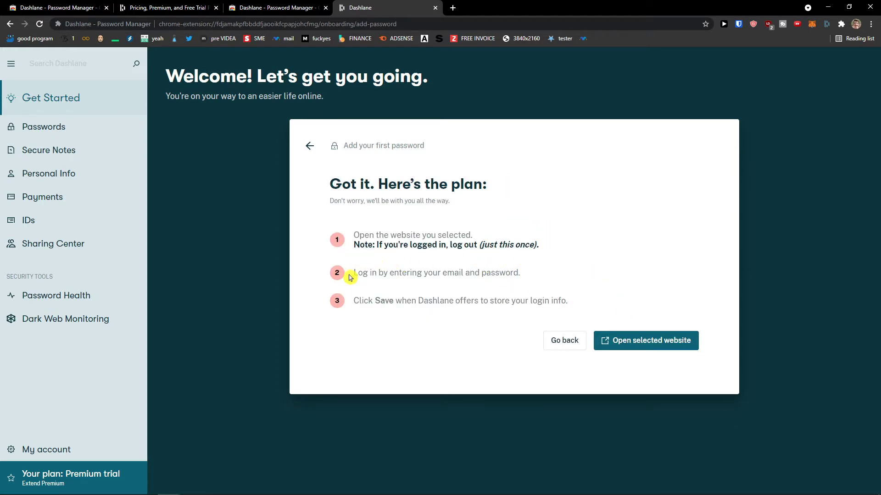
left_click_drag(353, 273, 527, 275)
left_click(531, 281)
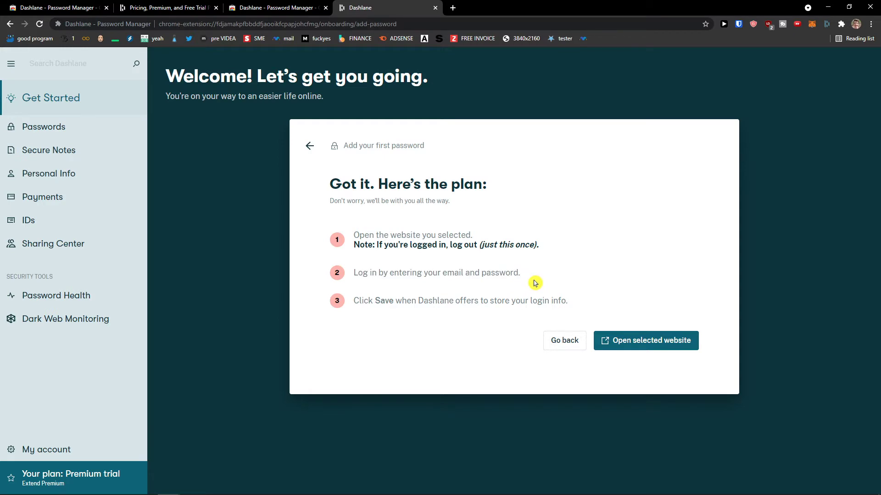
left_click(638, 343)
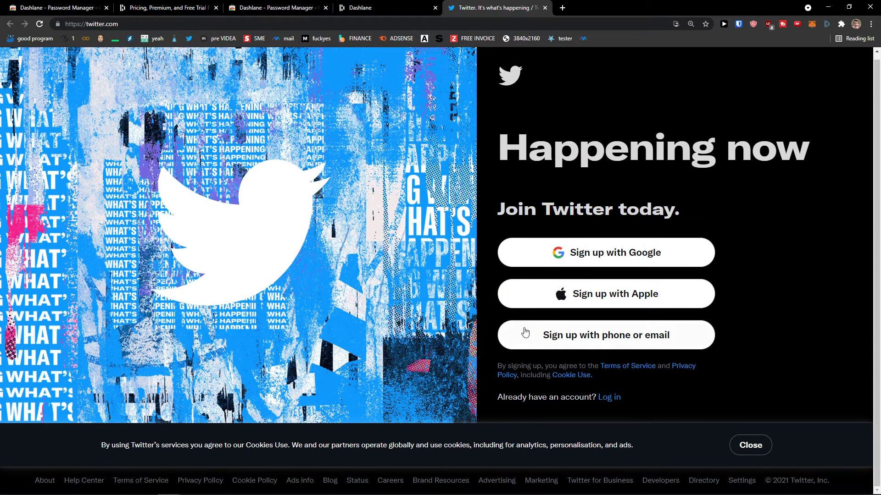
Abandon the Twitter sign-up form and strip the signup path to reach the landing page
left_click(530, 337)
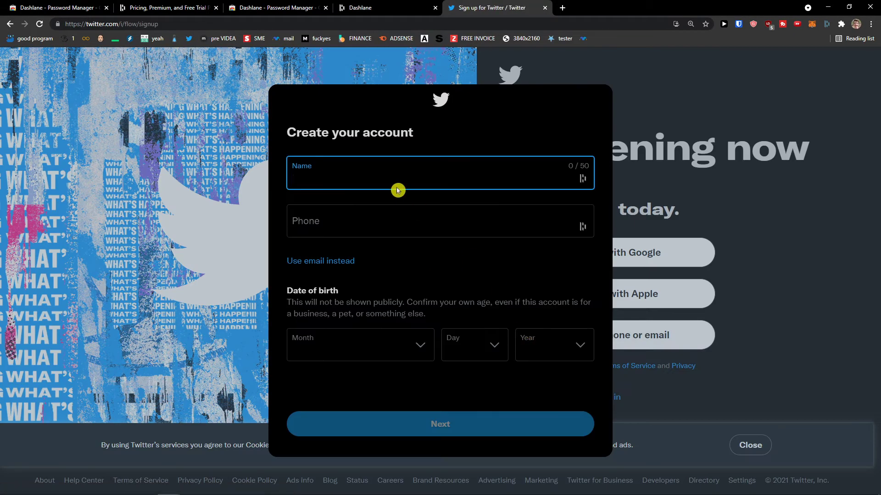
type("m")
key("BackSpace")
type("m")
key("BackSpace")
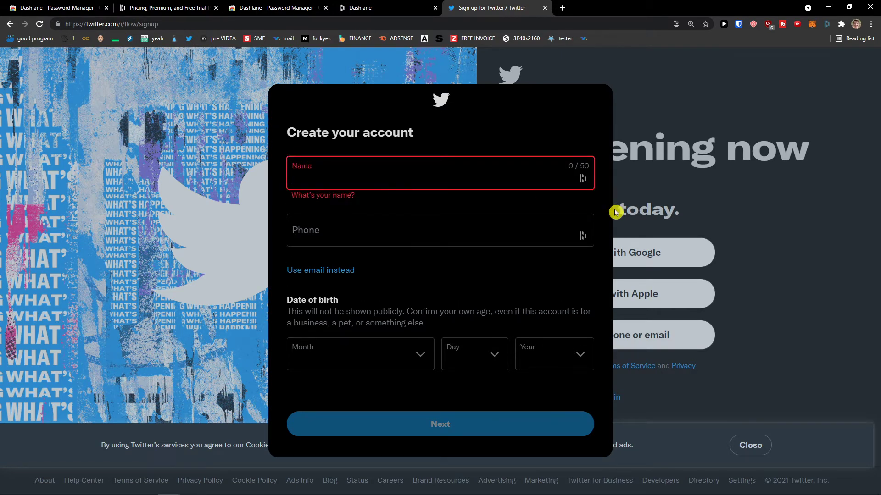
left_click(615, 206)
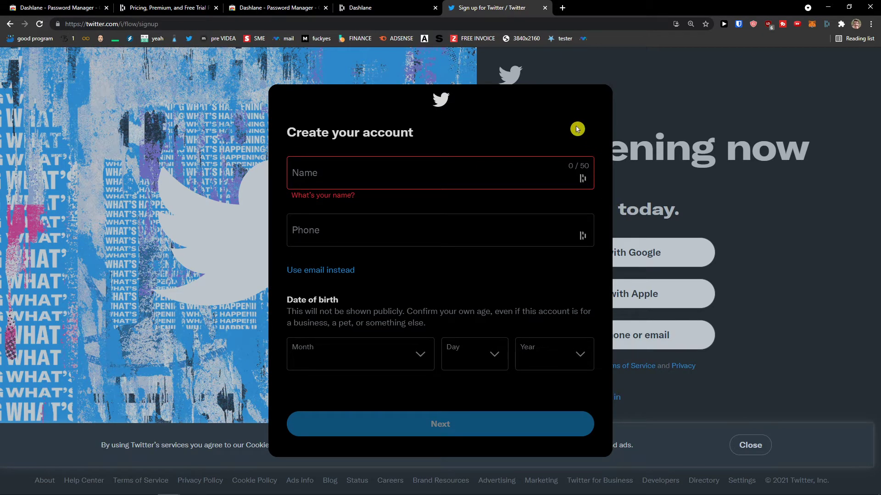
left_click(40, 23)
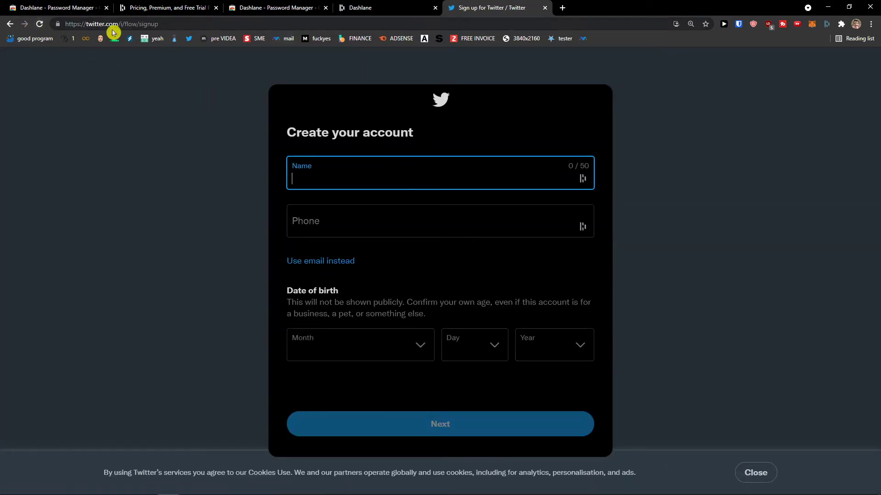
left_click_drag(118, 24, 245, 42)
key("BackSpace")
key("Return")
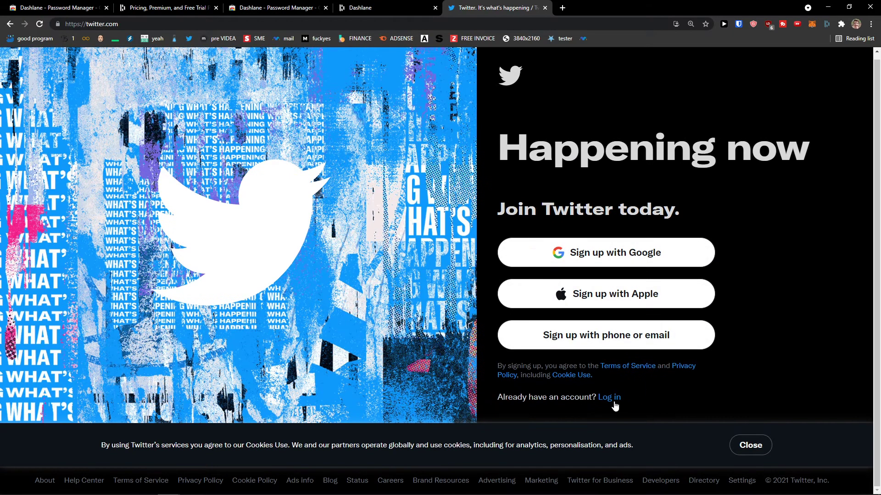
Log in to Twitter with the account's email address and password
left_click(613, 402)
left_click(614, 362)
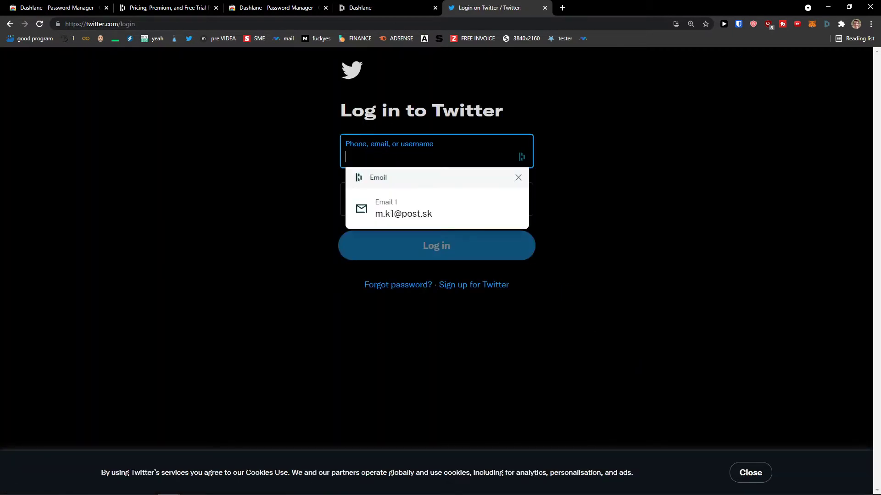
left_click(563, 8)
key("ctrl+w")
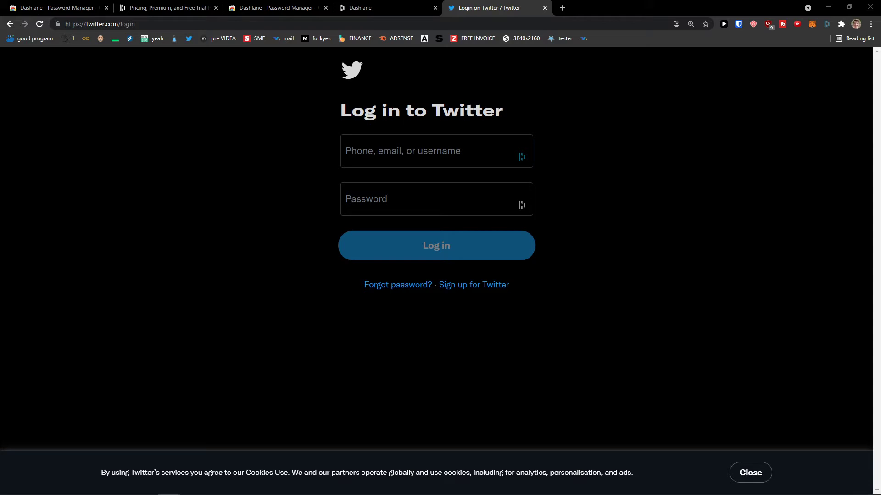
left_click(364, 156)
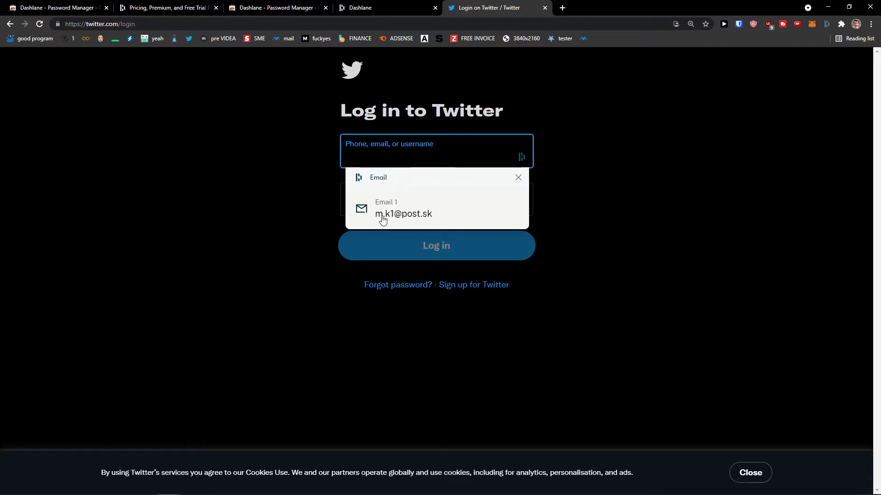
left_click(387, 164)
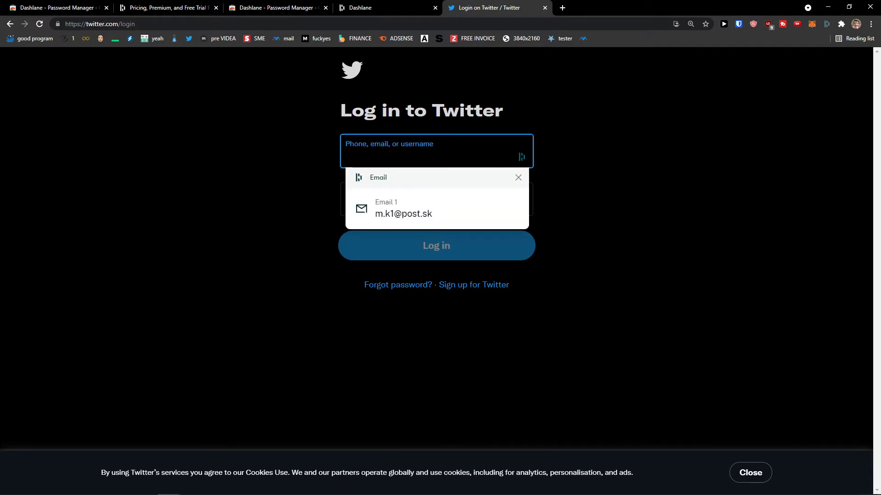
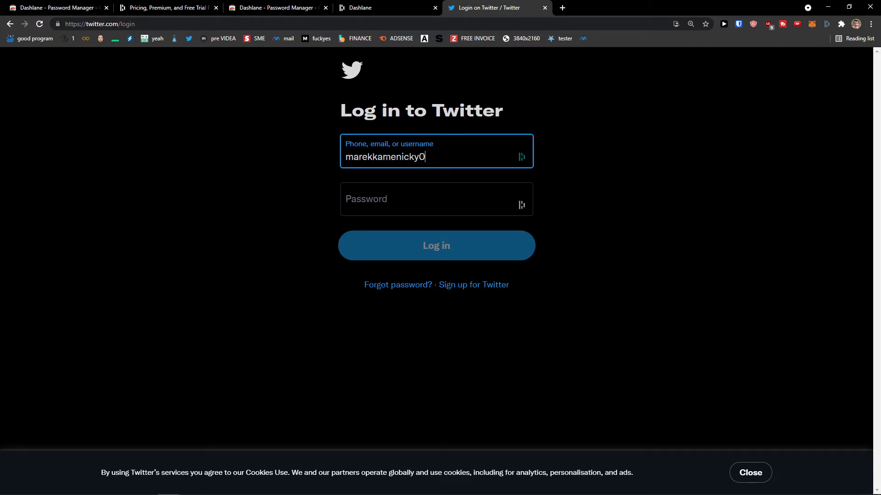
key("Tab")
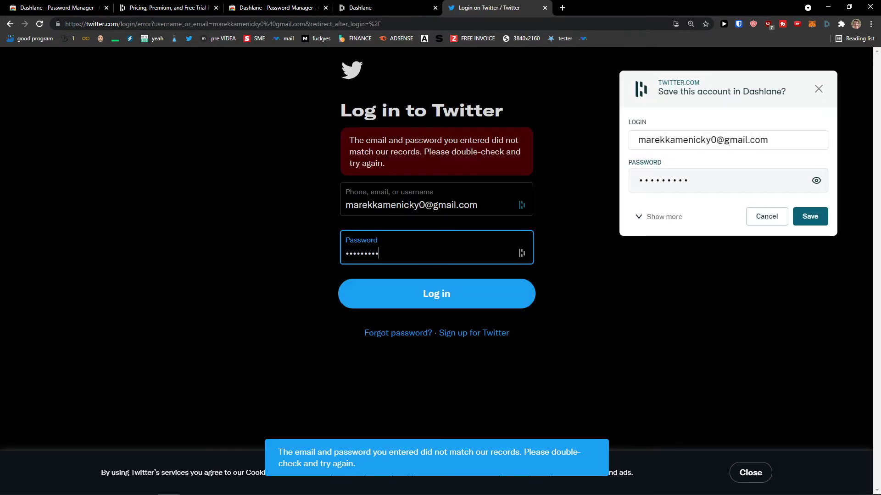
type("*******")
key("Return")
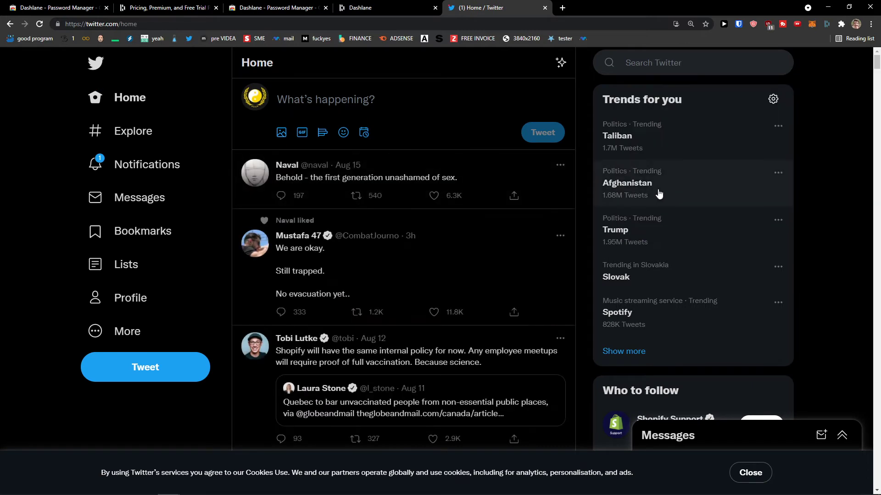
Browse Twitter's Notifications and Home pages and dismiss the cookie notice
left_click(146, 164)
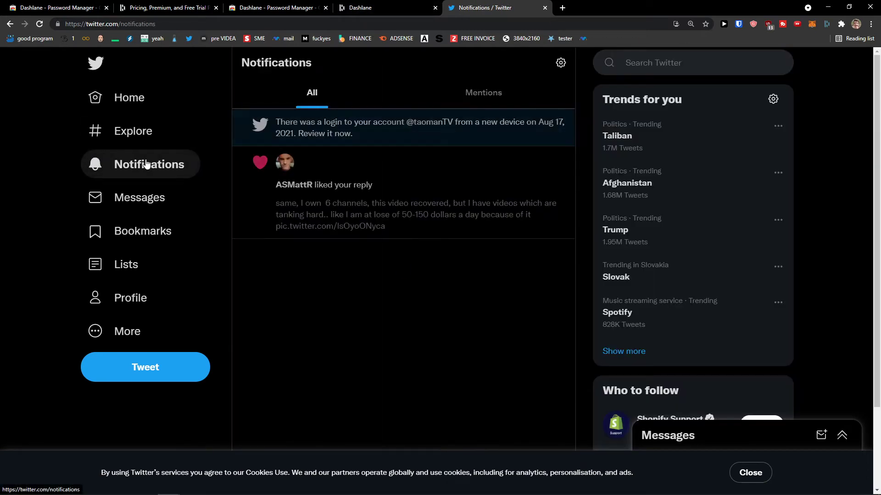
left_click(143, 100)
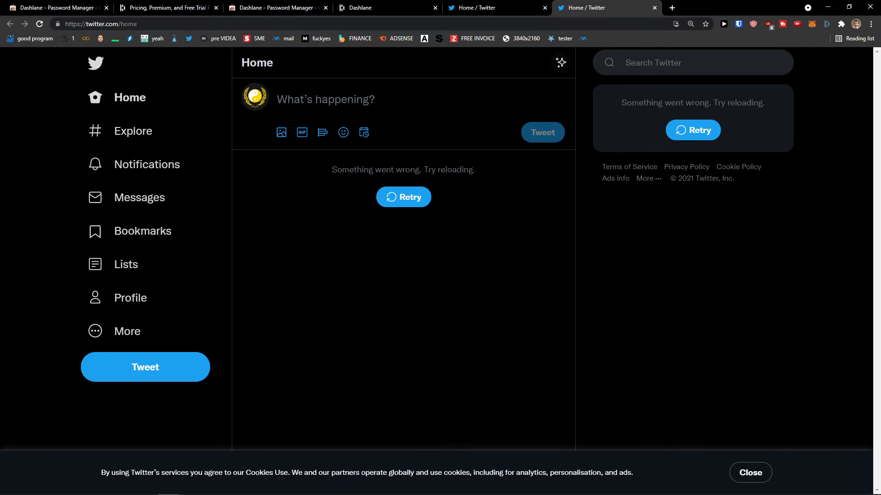
left_click(125, 327)
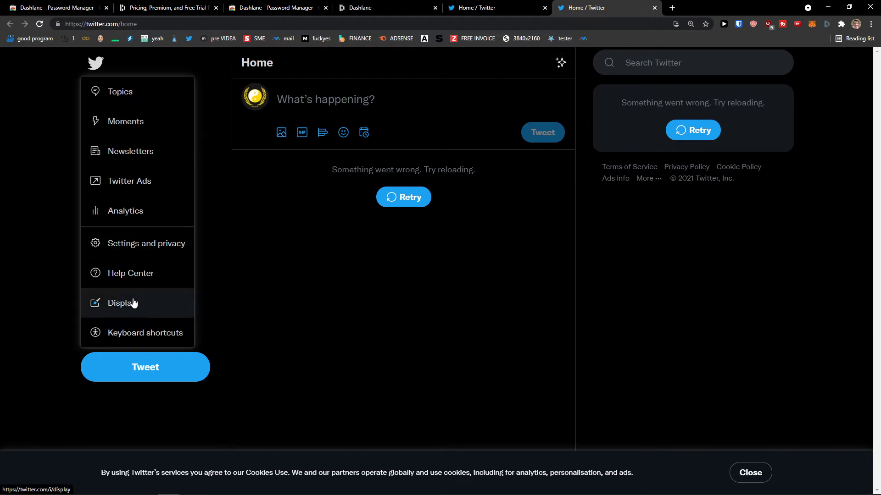
left_click(206, 197)
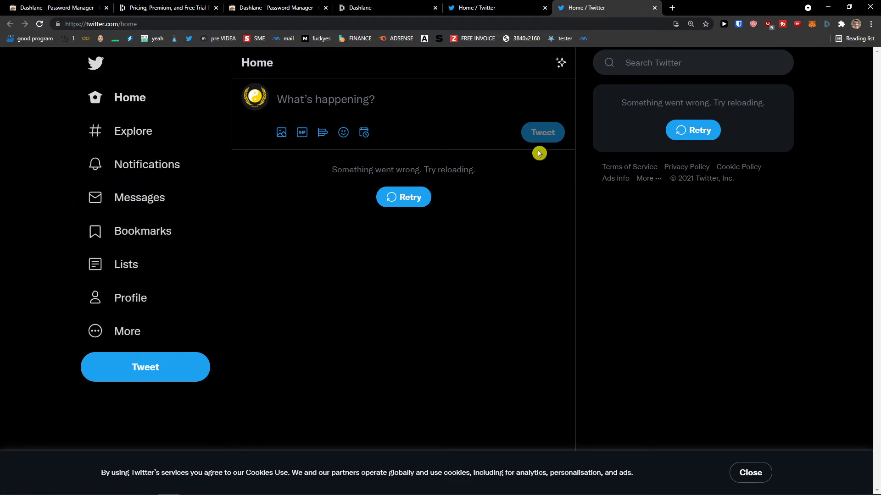
left_click(757, 471)
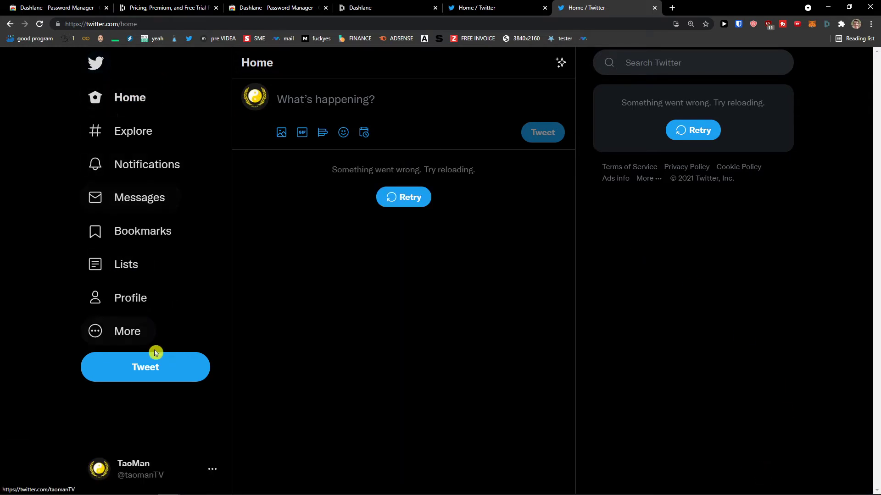
Log out of the Twitter account from the account menu and reload the page
left_click(133, 307)
left_click(213, 462)
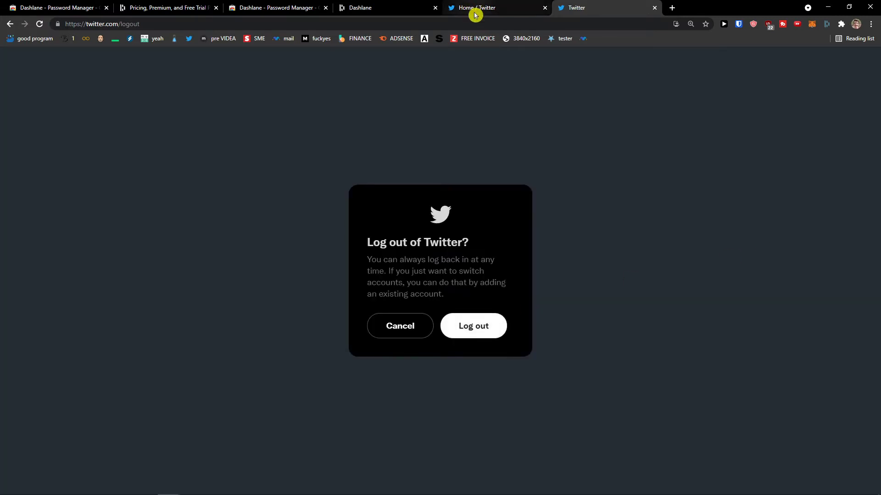
left_click(76, 23)
left_click(39, 24)
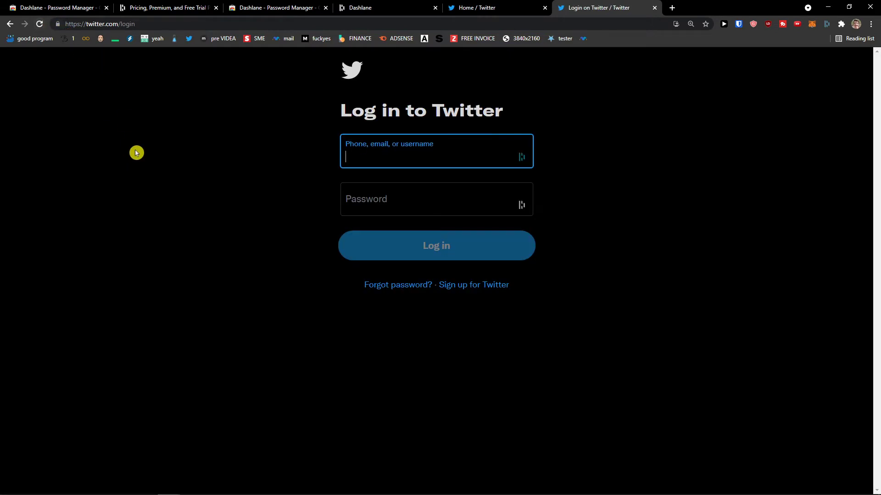
Log back in to Twitter with the account's email address and password
left_click(525, 162)
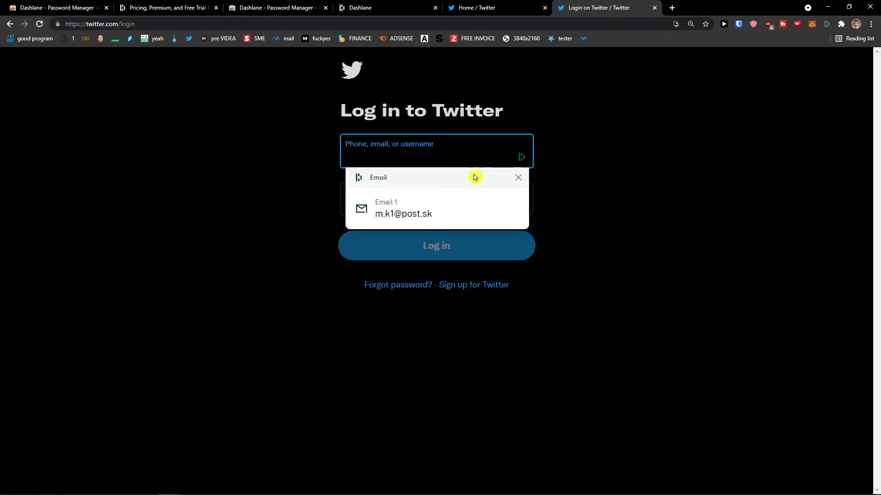
left_click(416, 151)
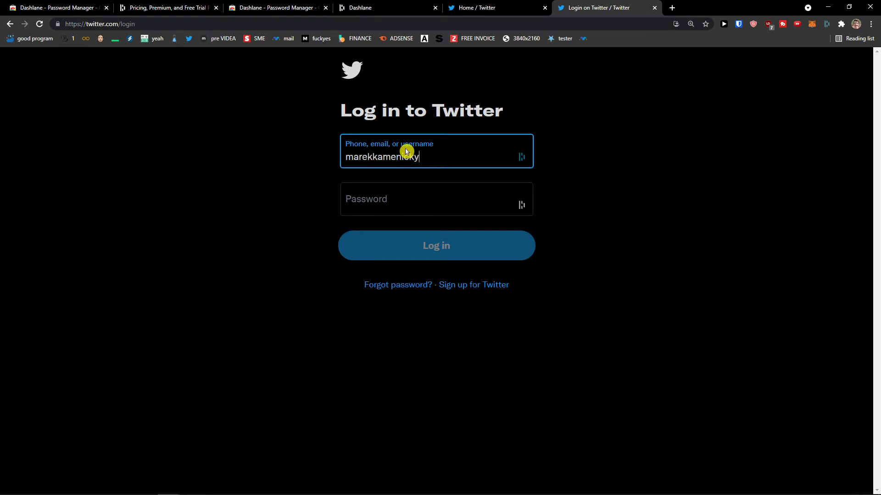
key("Tab")
type("•••••")
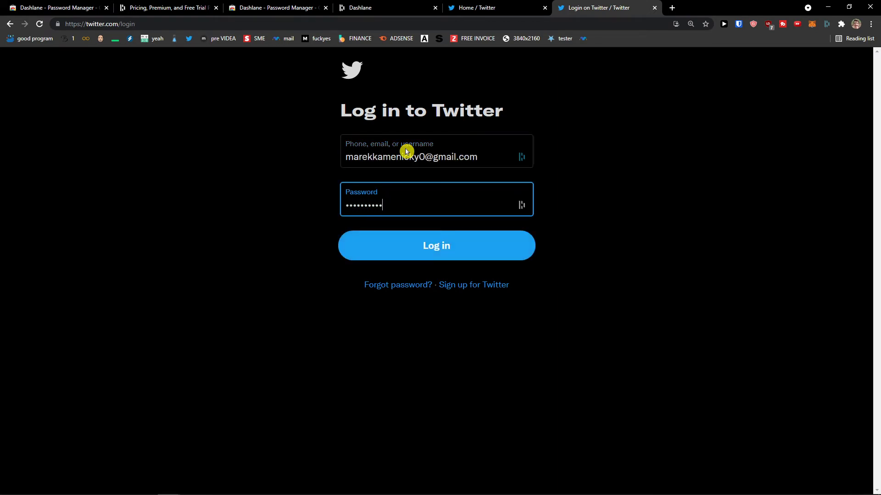
left_click(294, 199)
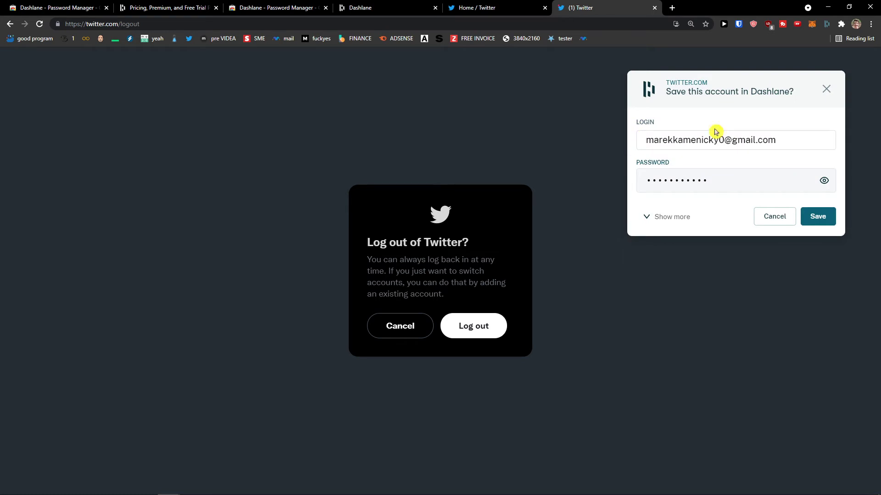
Save the Twitter login in Dashlane's popup and view it in the vault
left_click_drag(653, 140, 779, 140)
left_click(691, 104)
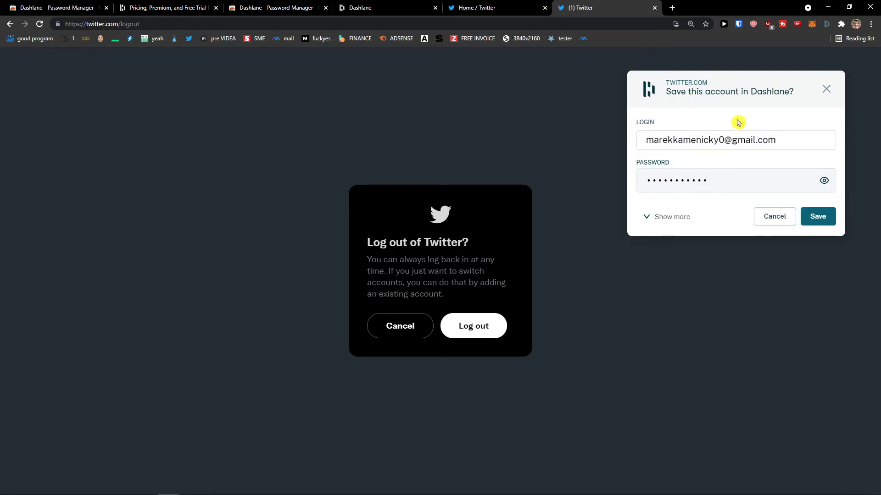
left_click(815, 216)
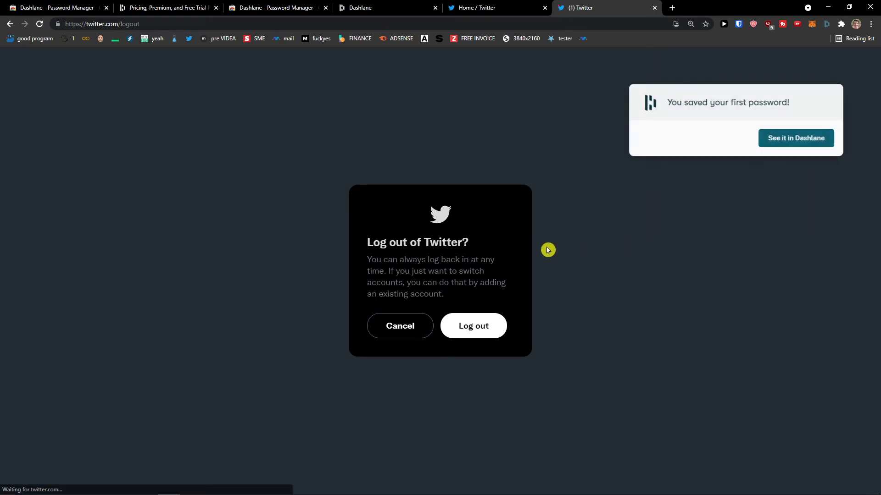
left_click(777, 140)
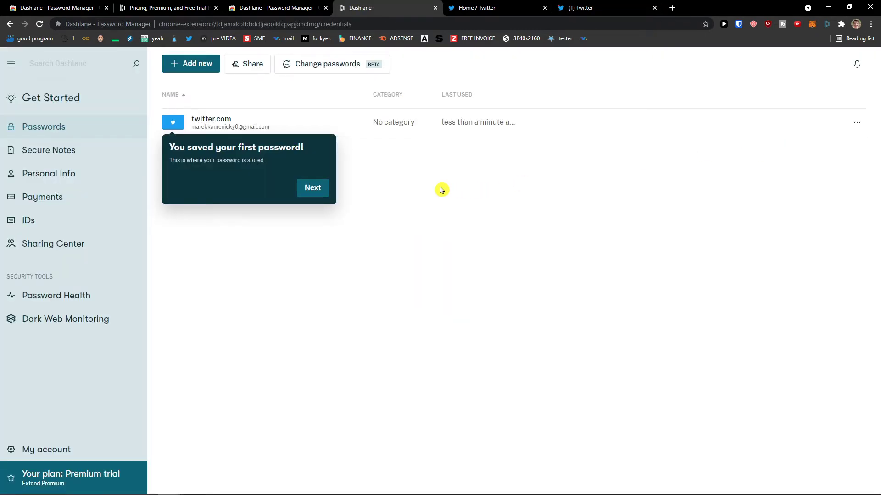
Dismiss the first-password tip and extension panel, visit Get Started, then go back to Passwords
left_click(298, 189)
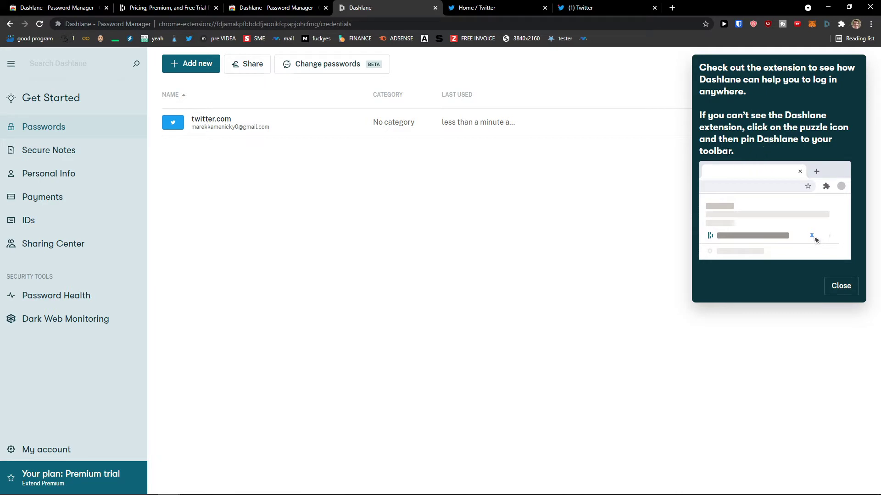
left_click(851, 286)
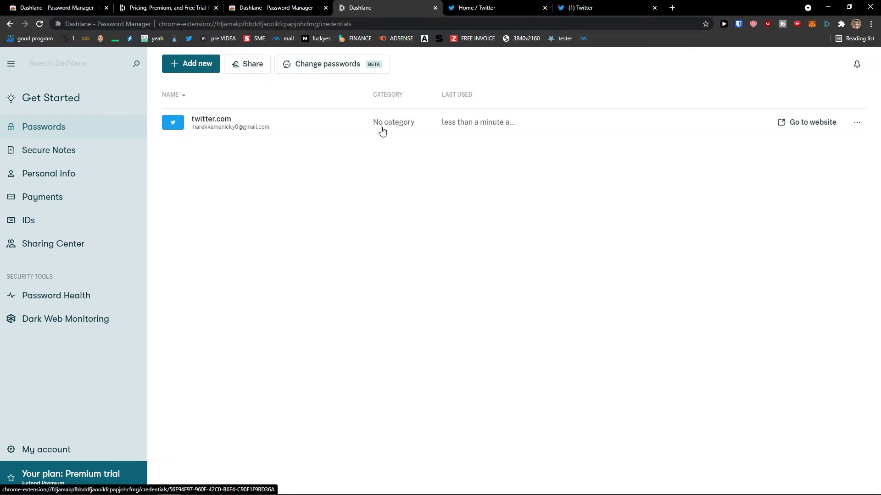
left_click(58, 104)
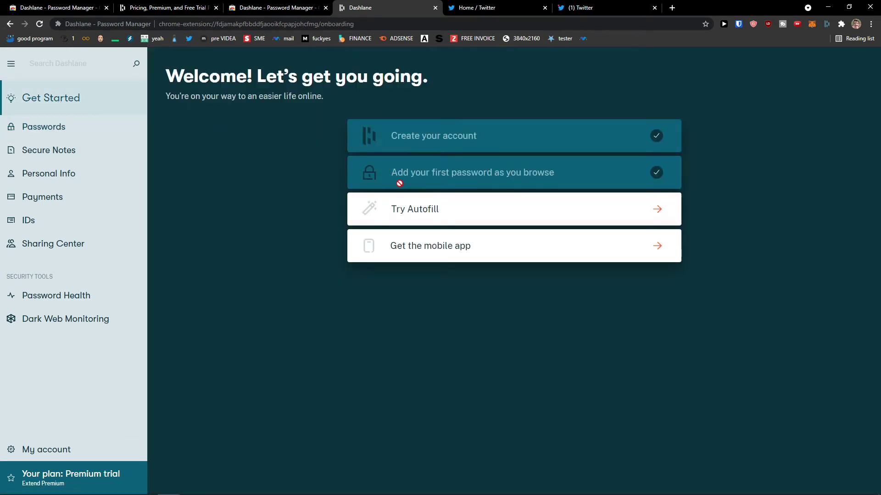
left_click(44, 137)
Start a new password entry at its Website field, and open a Google tab beside Dashlane
left_click(189, 73)
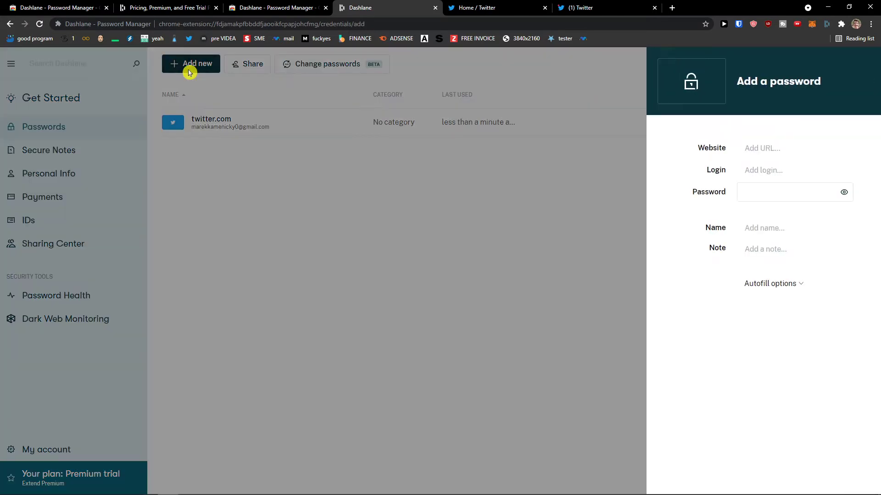
left_click(722, 153)
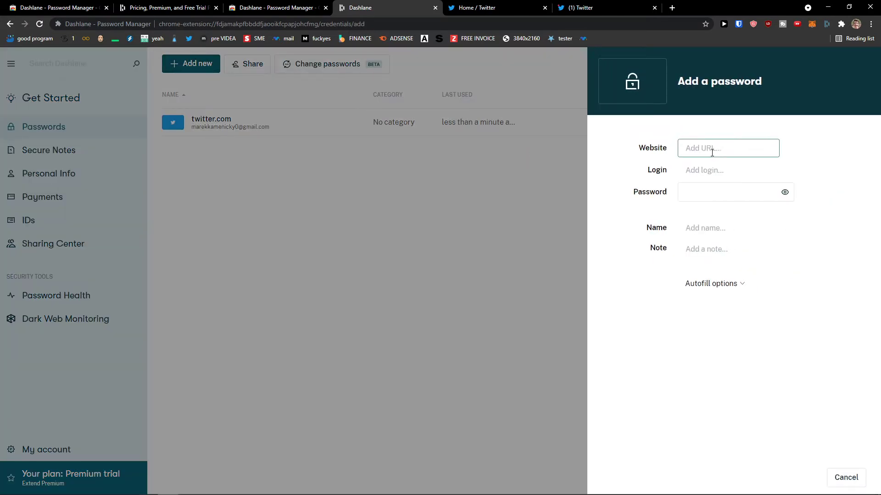
left_click(671, 8)
left_click_drag(678, 7, 463, 6)
left_click(398, 5)
left_click(482, 9)
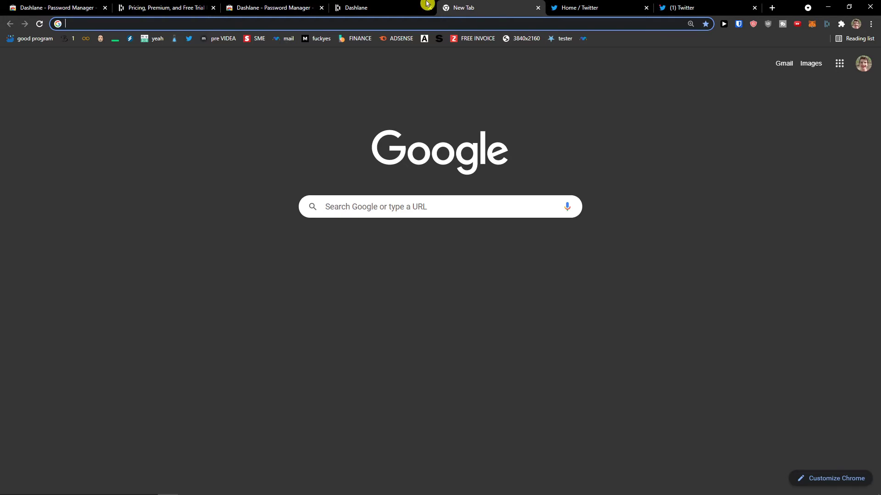
left_click(426, 4)
Search Google for 'instagram' and open the Instagram result in a new tab
left_click(692, 171)
left_click(481, 10)
left_click(477, 23)
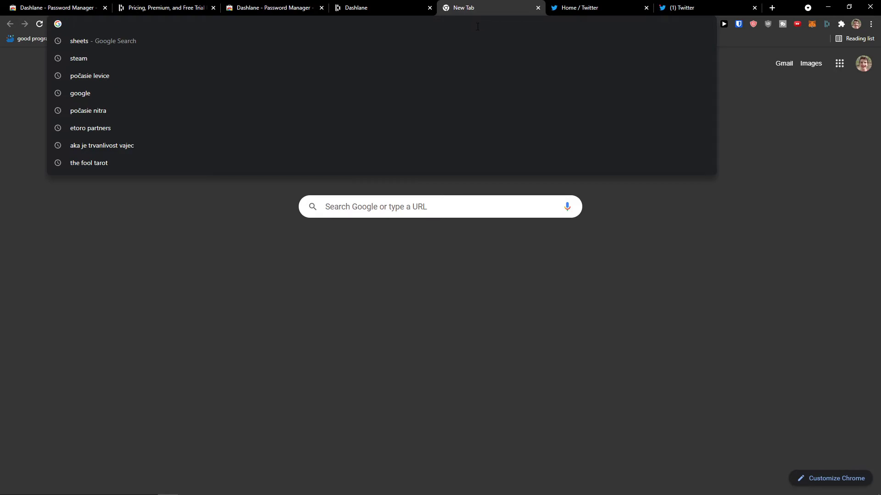
type("instagram")
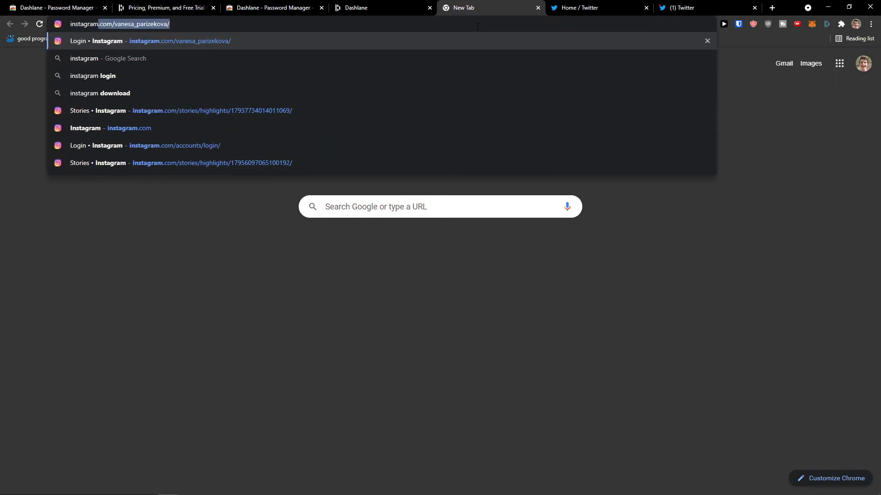
key("Delete")
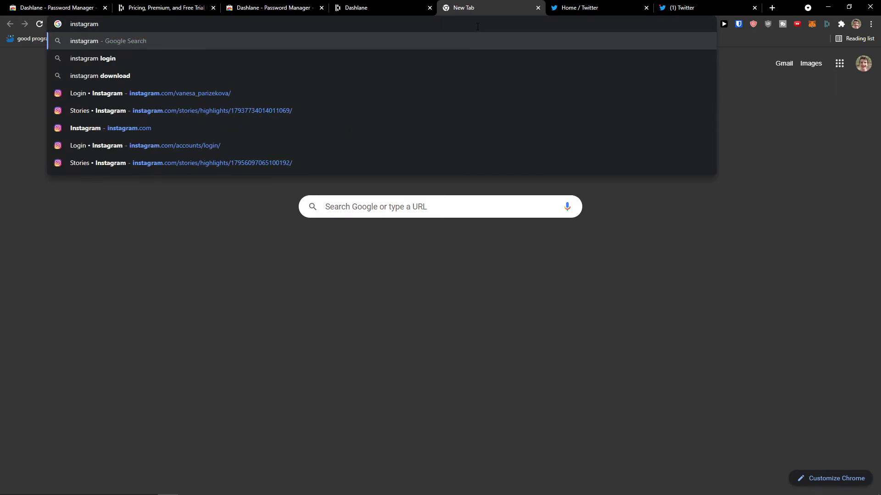
key("Return")
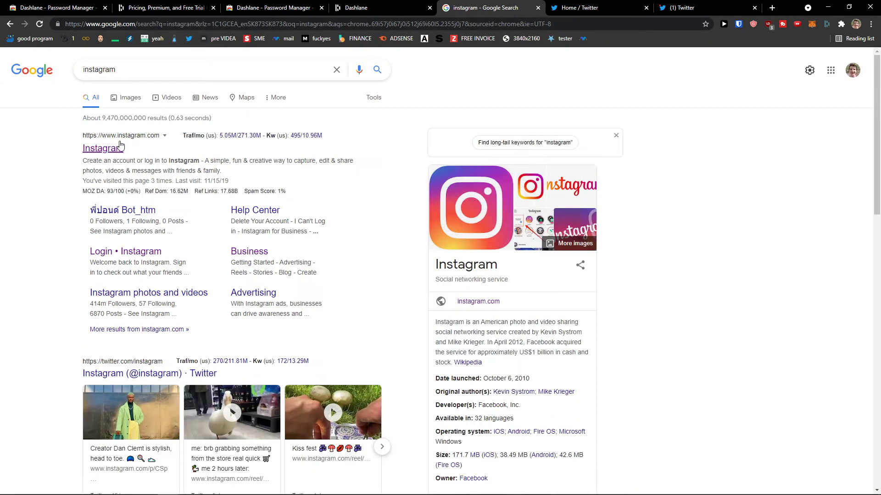
left_click(120, 146)
Check Dashlane's saved email suggestions on Instagram's username field, then return to the Dashlane form
left_click(399, 8)
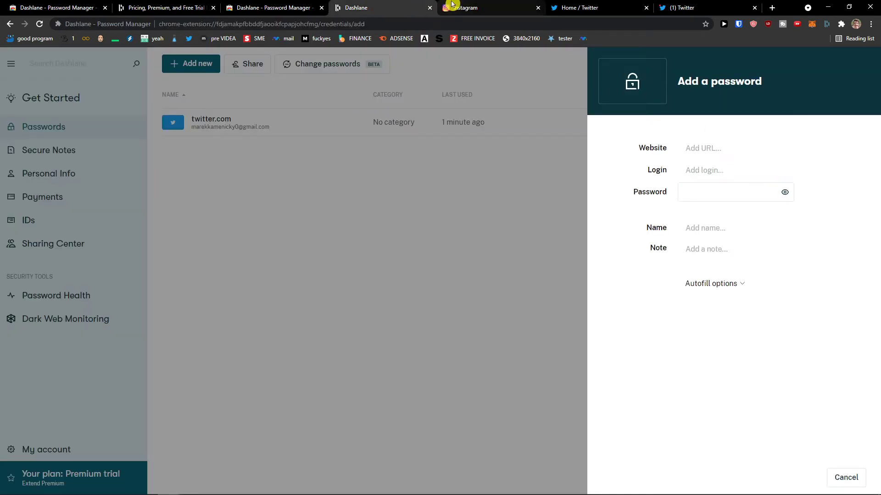
left_click(518, 8)
left_click(690, 217)
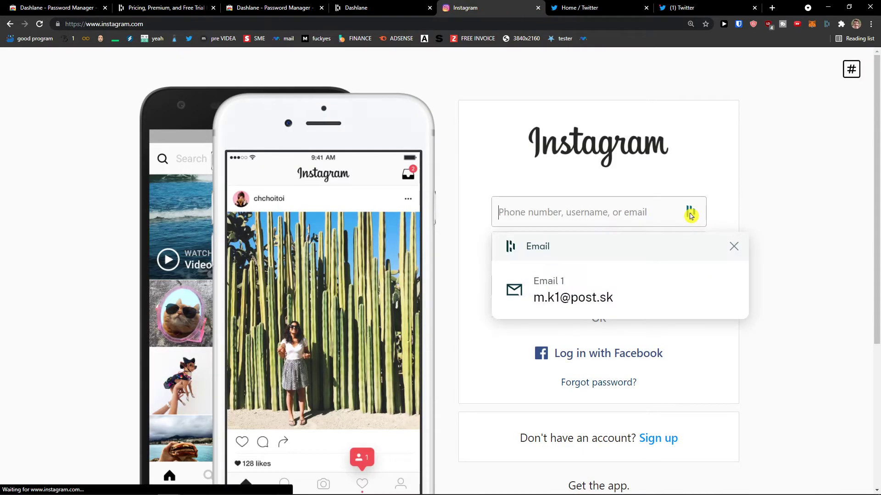
left_click(669, 220)
left_click(692, 218)
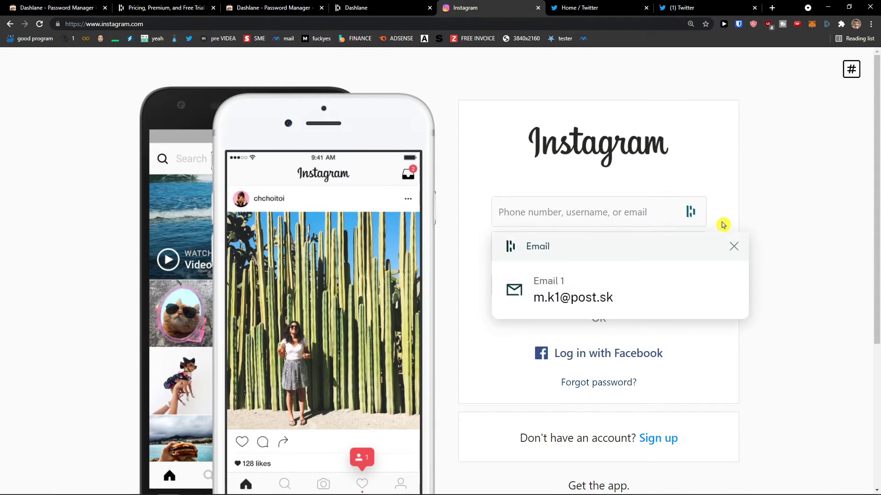
left_click(733, 247)
left_click(402, 27)
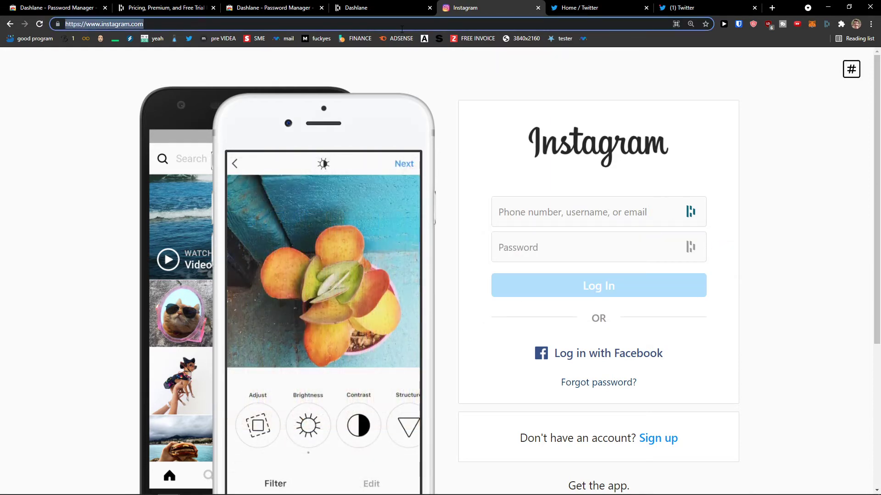
left_click(406, 10)
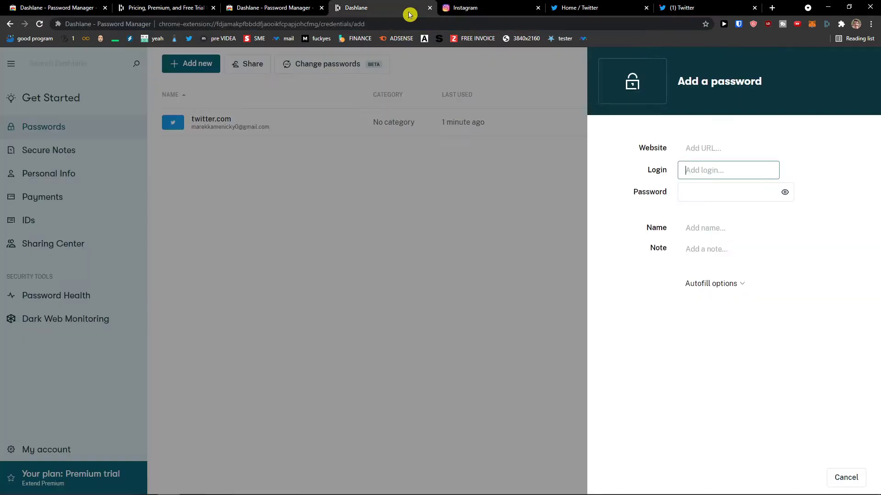
Step through the new password's website, login, password and name fields
left_click(695, 150)
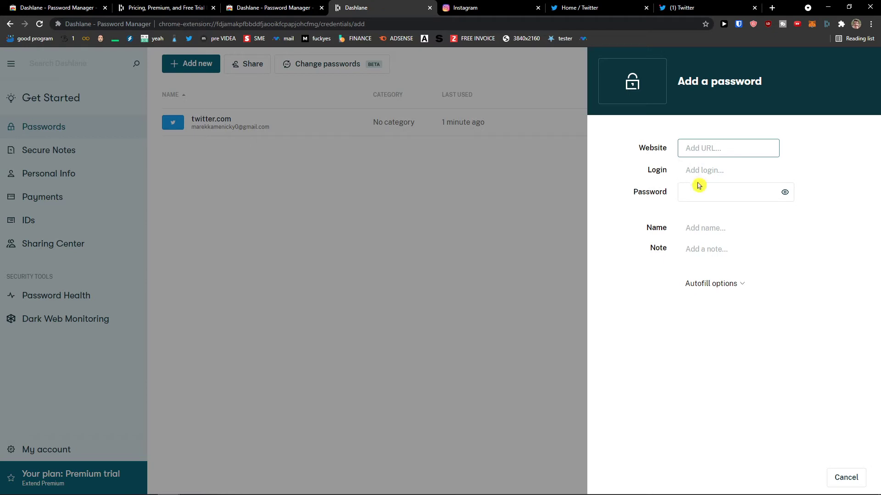
left_click(700, 174)
left_click(692, 194)
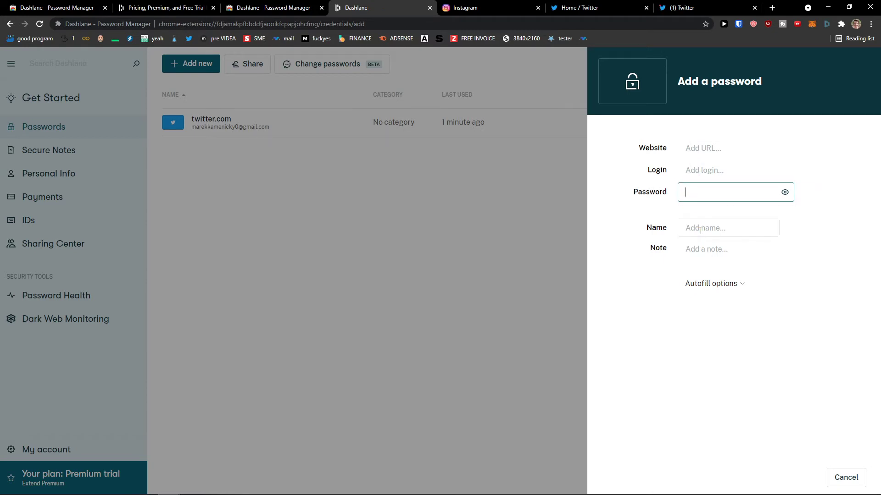
left_click(701, 230)
Expand the new password's autofill options to see the add-a-website warning, then discard it
left_click(729, 289)
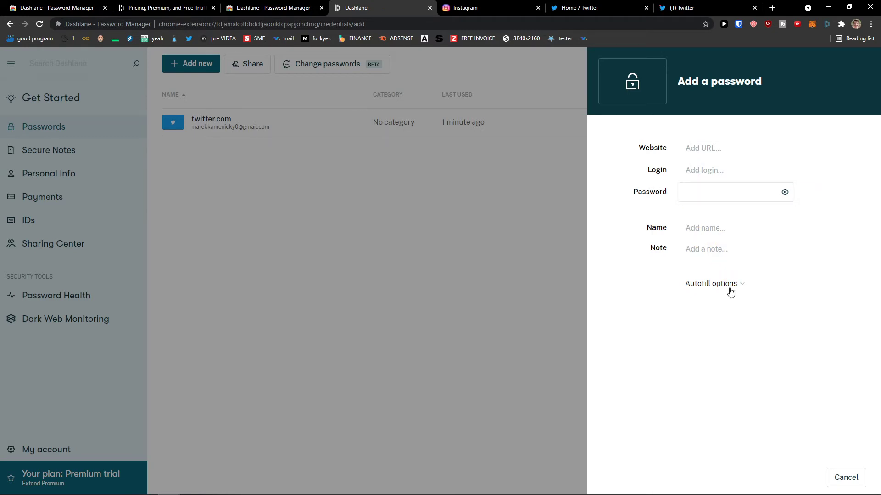
left_click(727, 289)
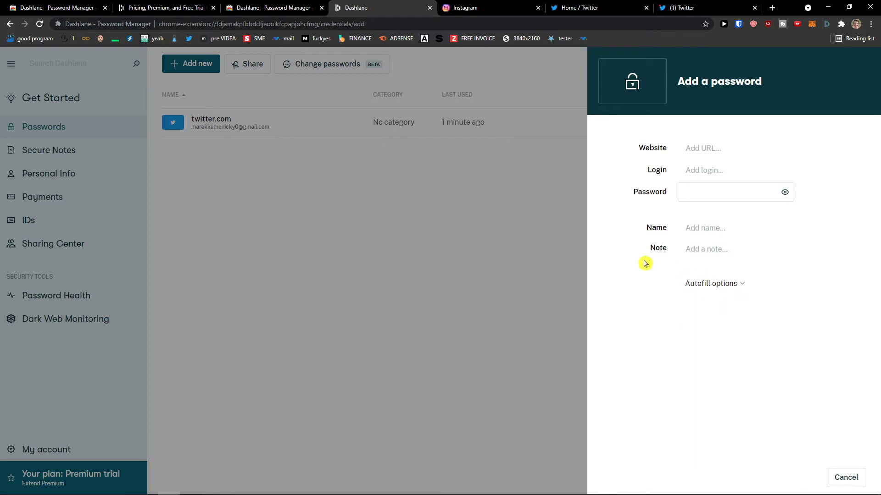
left_click(700, 284)
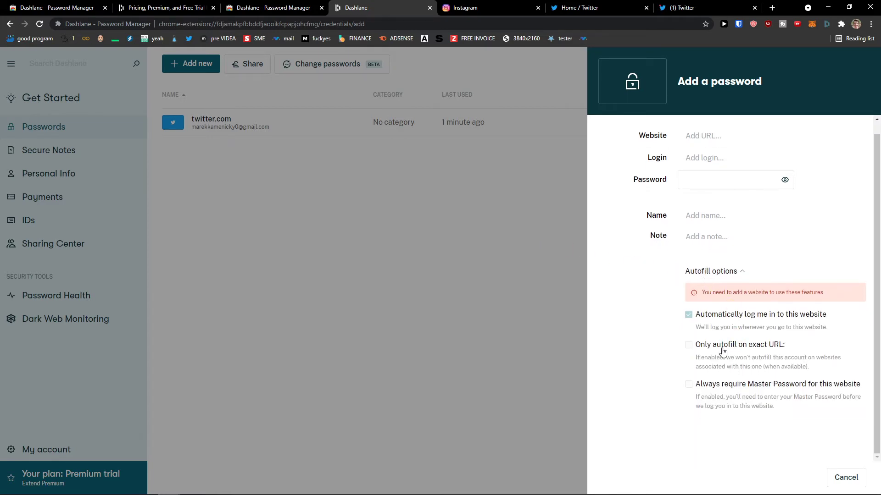
left_click(693, 327)
left_click_drag(768, 323, 802, 324)
left_click(689, 317)
left_click(442, 299)
Open twitter.com's autofill options and toggle exact-URL-only autofill off, keeping automatic log-in enabled
left_click(223, 121)
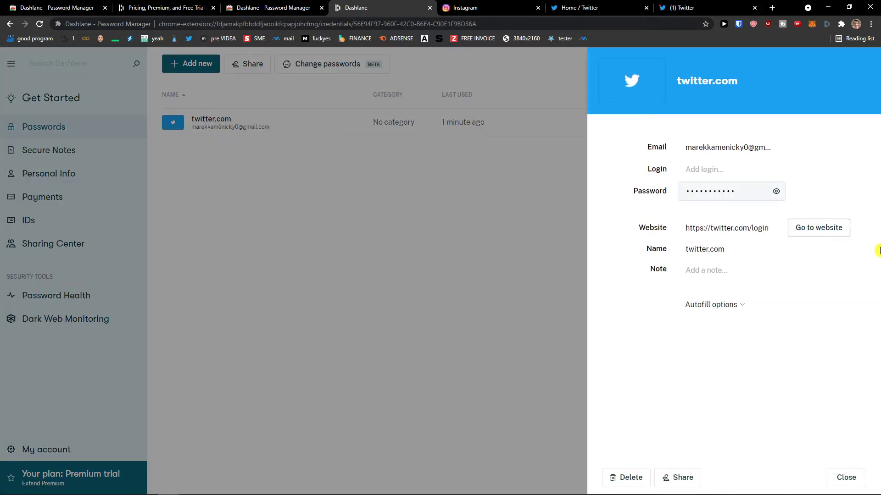
left_click(732, 305)
scroll(704, 336, "down", 1)
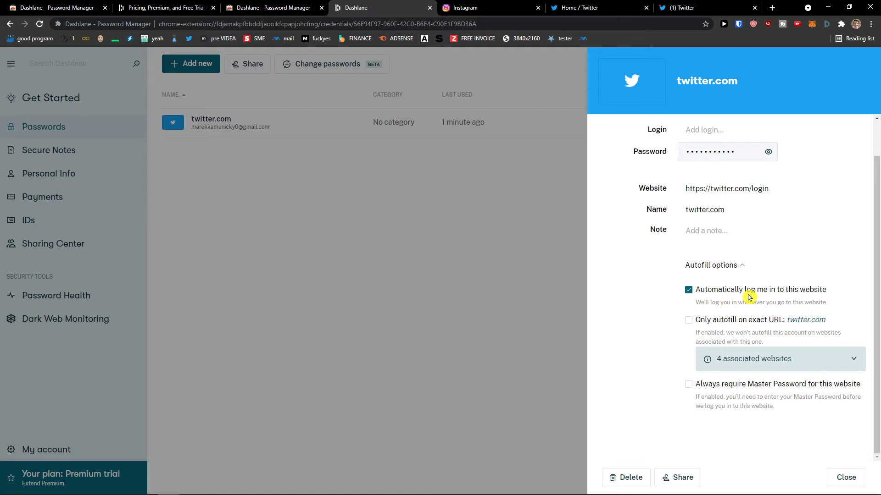
left_click(692, 324)
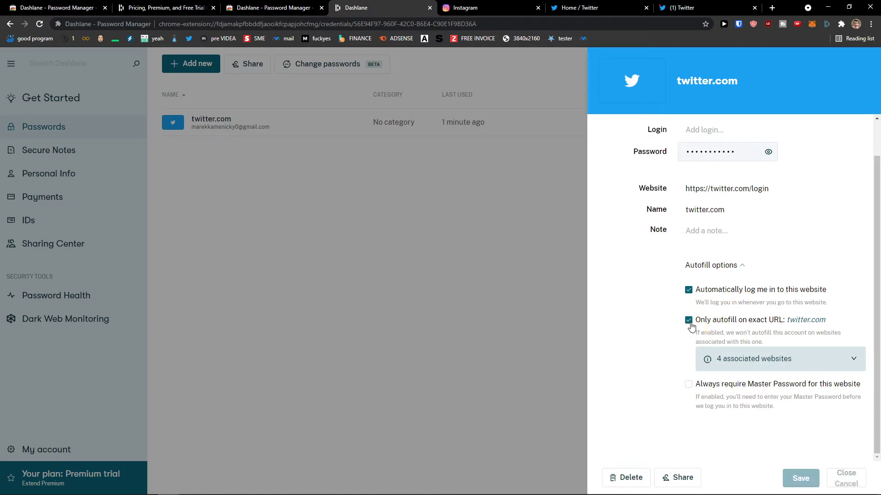
left_click(688, 291)
left_click(689, 320)
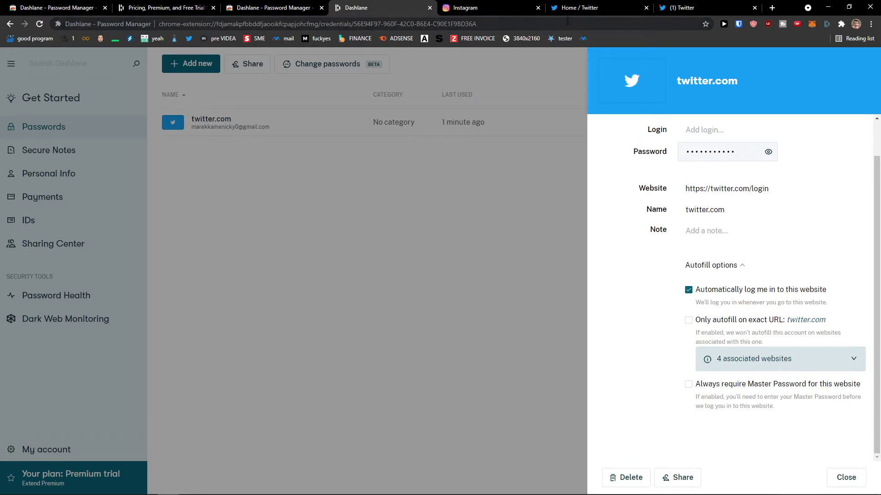
Close the Instagram tab and dismiss the cookie notice on Twitter's home feed
left_click(537, 8)
left_click(534, 10)
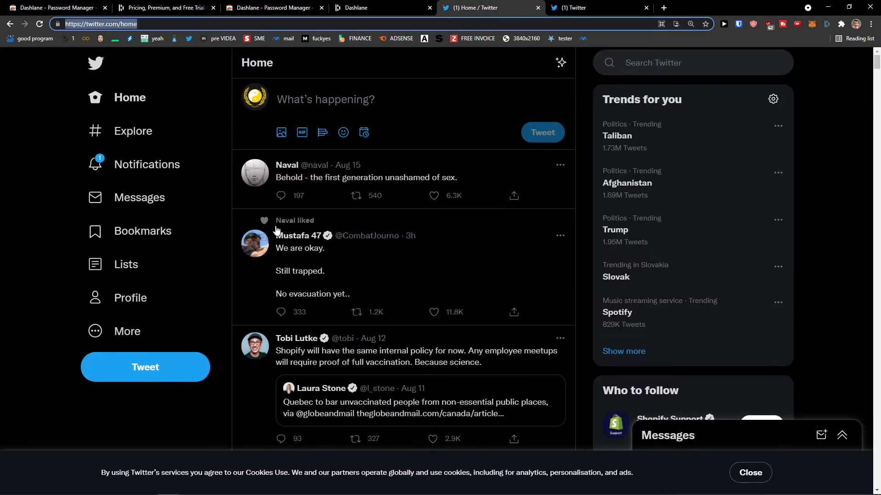
scroll(187, 421, "down", 5)
left_click(759, 475)
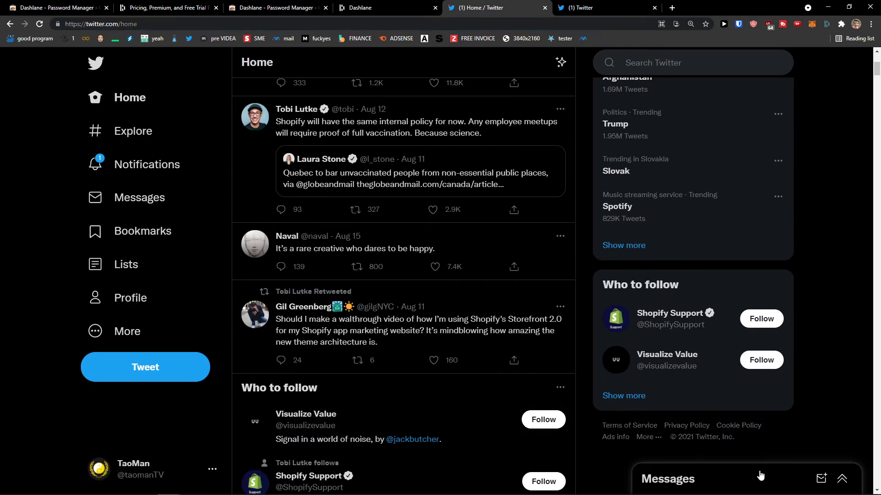
Log out of Twitter, decline Dashlane's save offer, and log back in through the email form
left_click(213, 469)
left_click(182, 422)
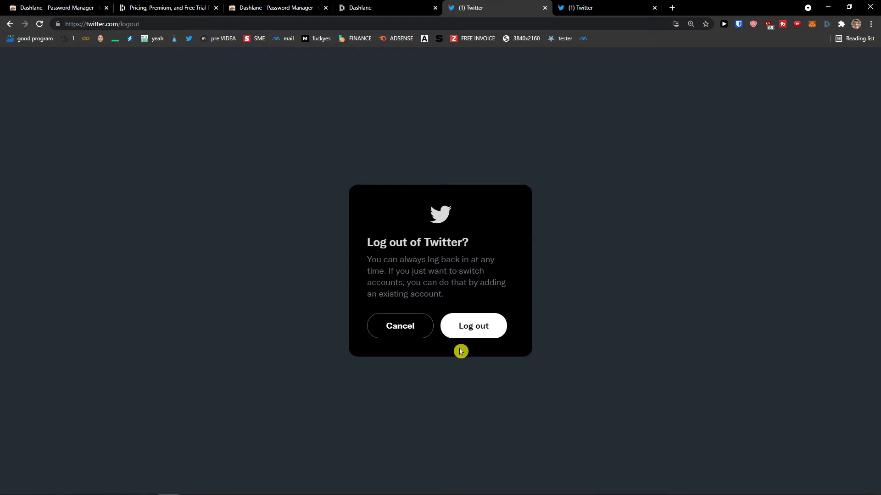
left_click(477, 331)
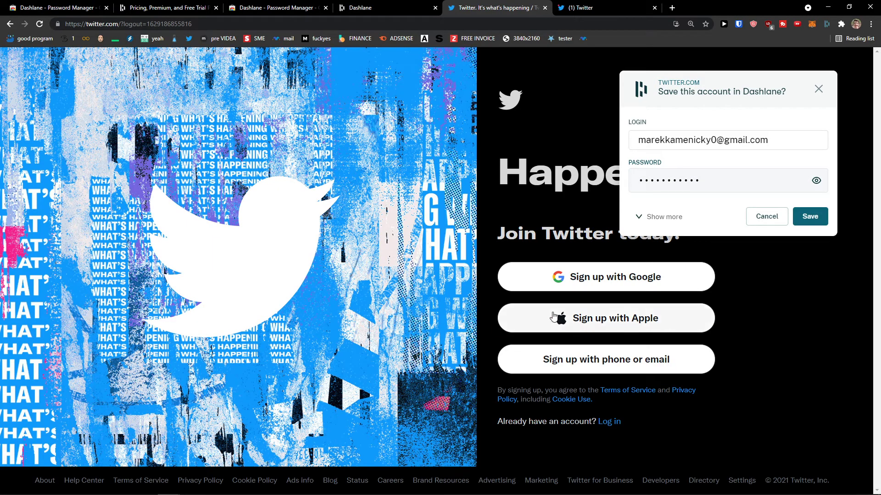
left_click(818, 88)
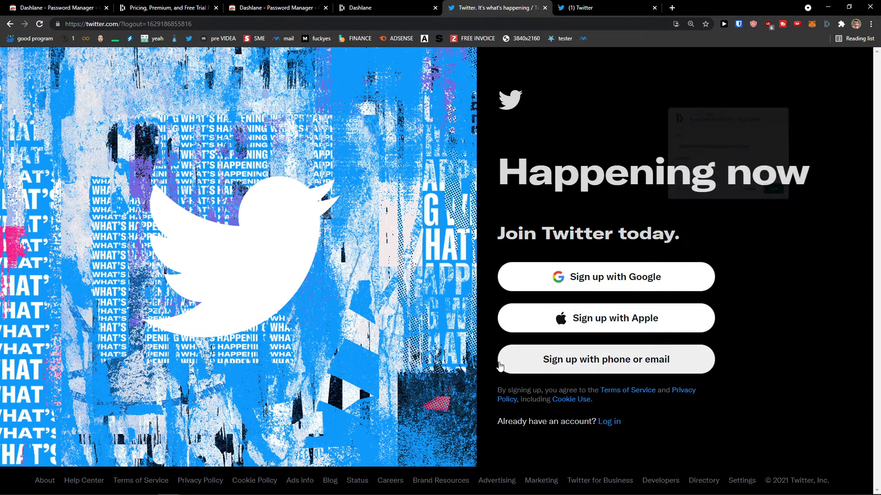
left_click(610, 422)
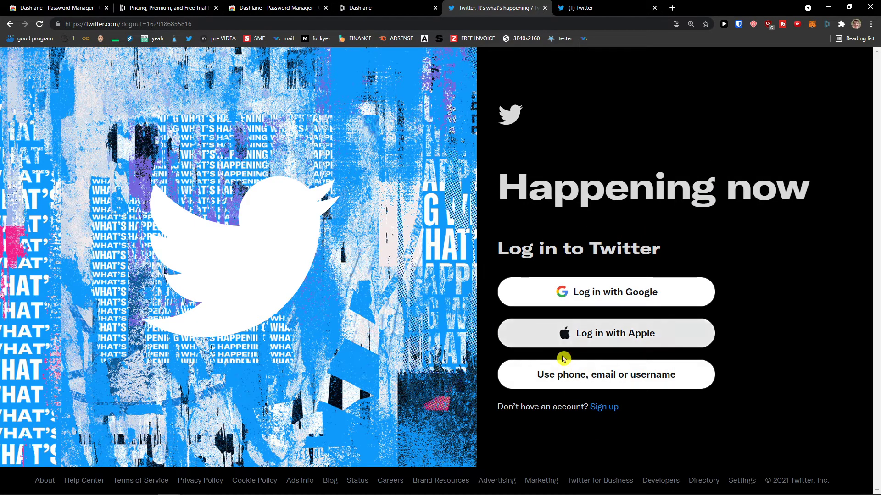
left_click(567, 375)
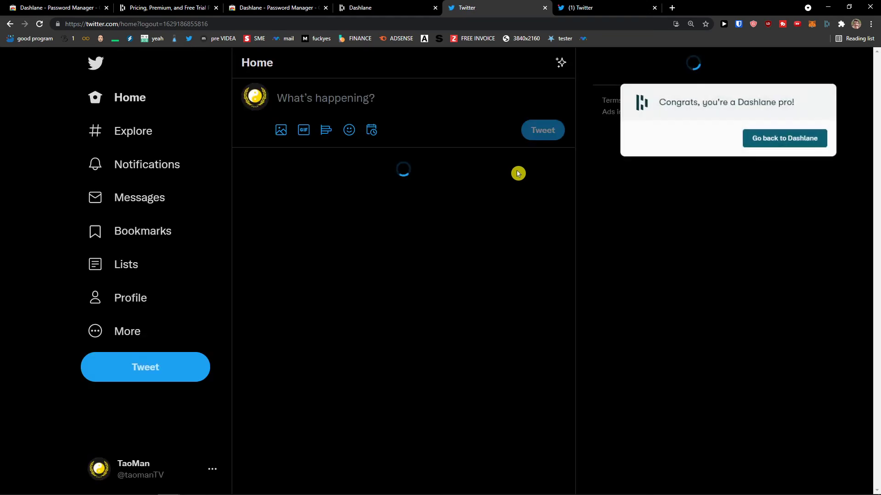
Turn off automatic log-in and enable exact-URL-only autofill for twitter.com, then save
left_click(381, 8)
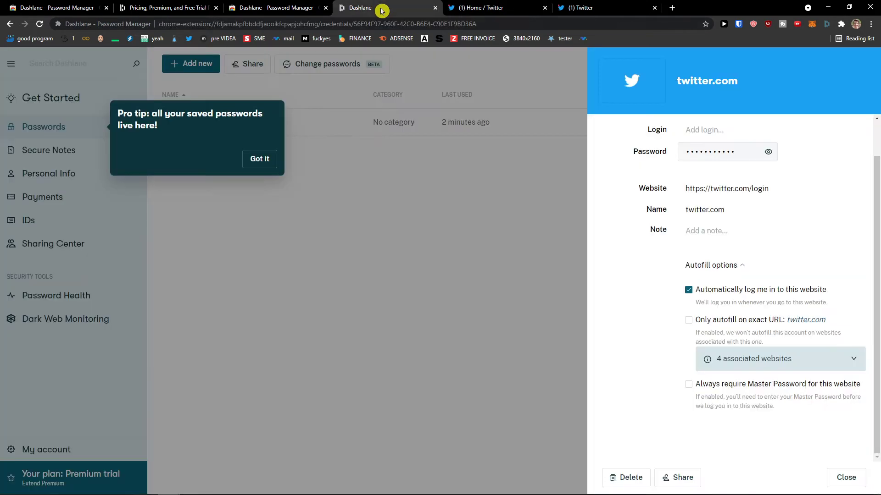
left_click(737, 294)
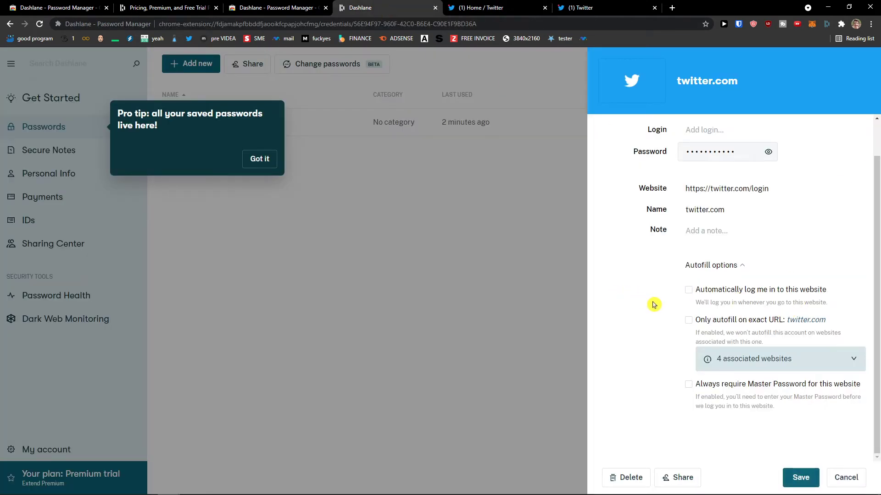
left_click(712, 323)
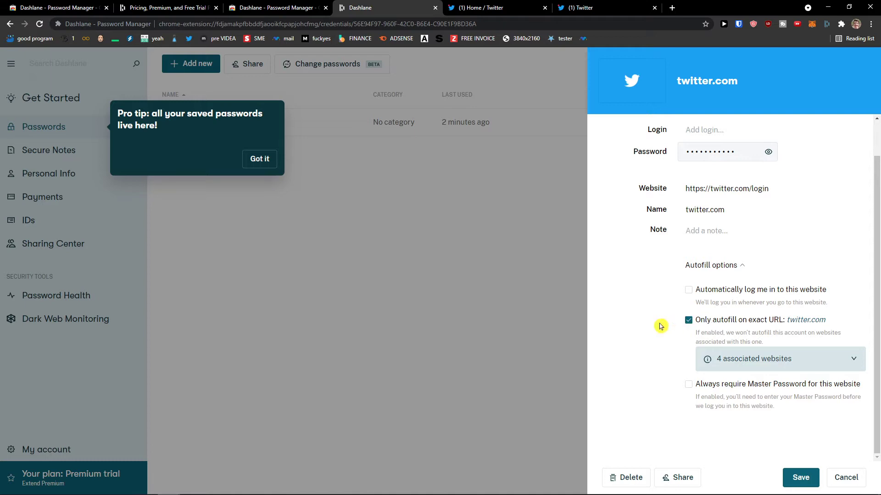
left_click(852, 362)
left_click(843, 352)
left_click(801, 477)
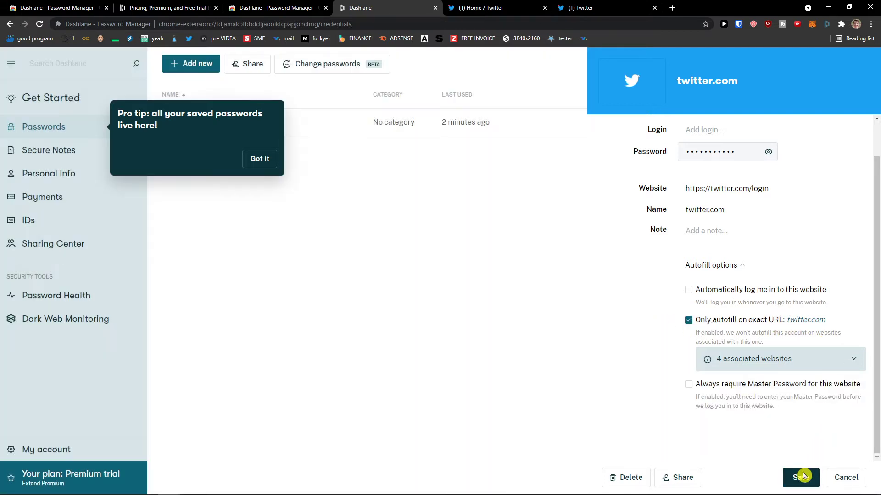
left_click(266, 166)
Log out of Twitter and open the email login form so Dashlane autofills it without submitting
left_click(495, 8)
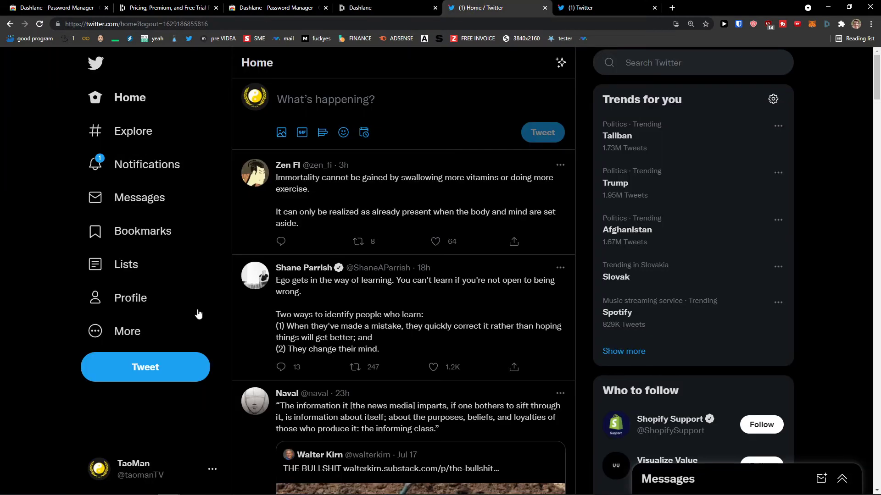
left_click(214, 466)
left_click(183, 433)
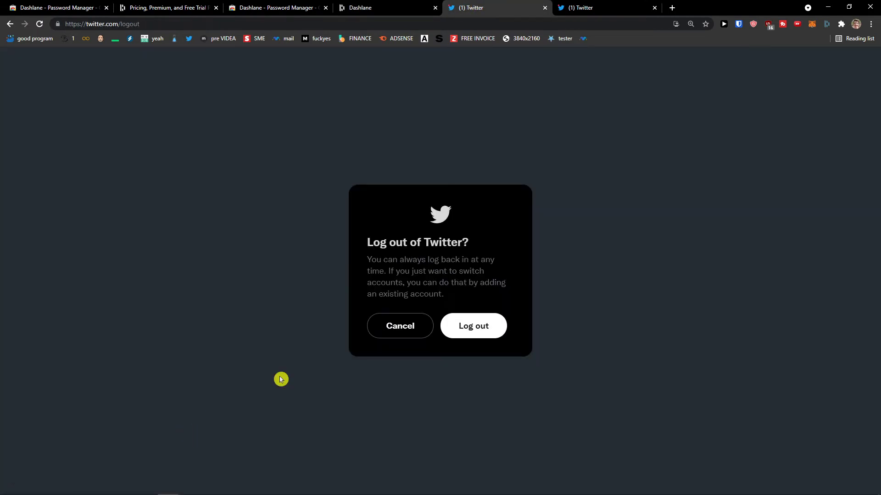
left_click(471, 328)
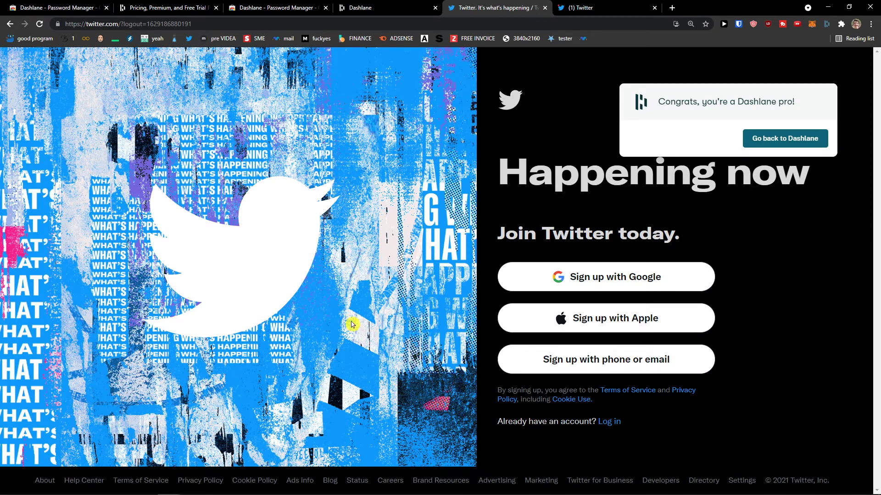
left_click(612, 422)
left_click(587, 385)
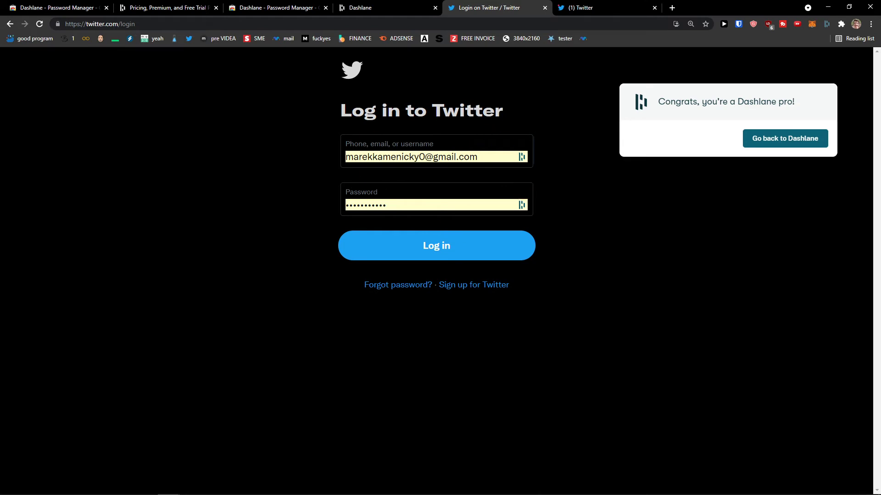
left_click(403, 7)
Turn off exact-URL autofill and require the Master Password for twitter.com, unlocking and saving
left_click(719, 123)
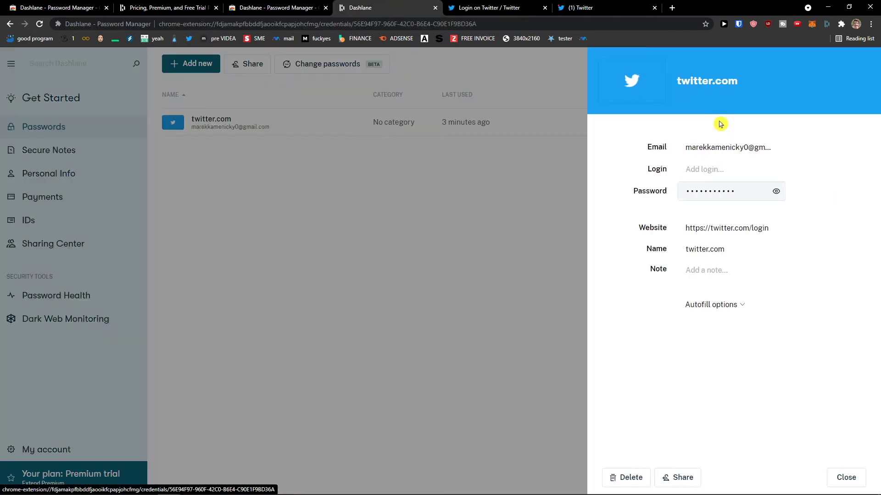
left_click(708, 303)
scroll(763, 332, "down", 1)
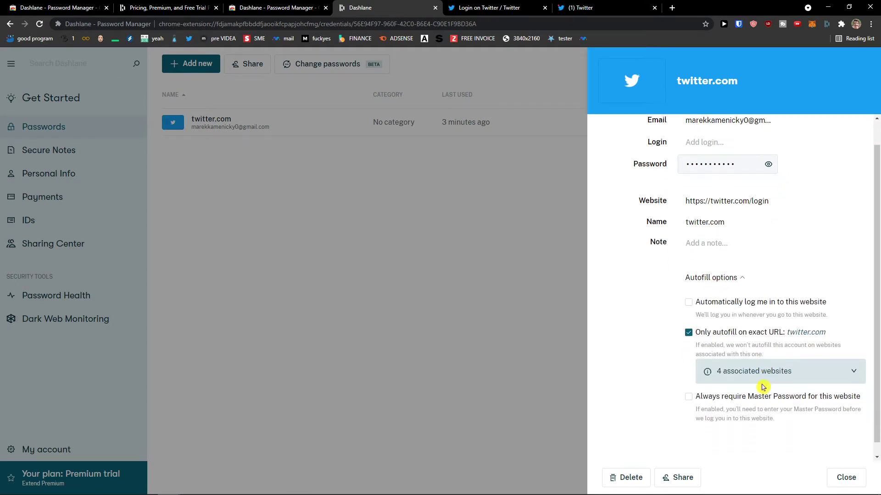
left_click(689, 320)
left_click(688, 384)
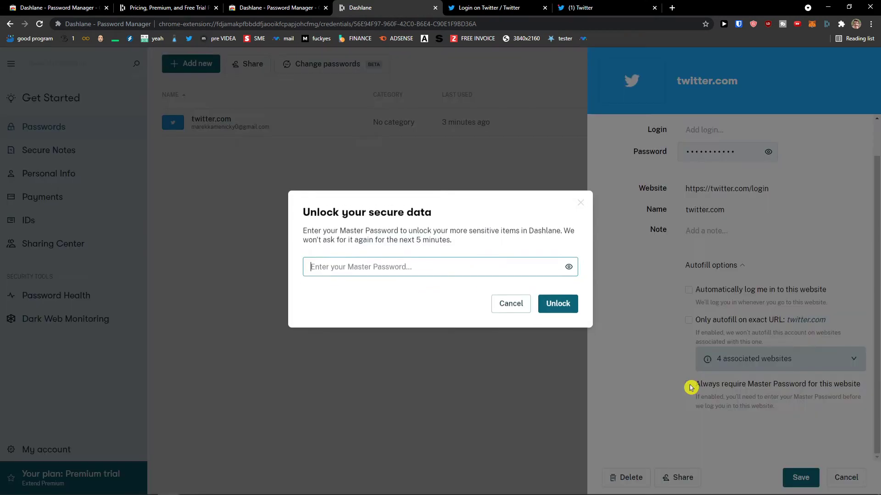
type("•")
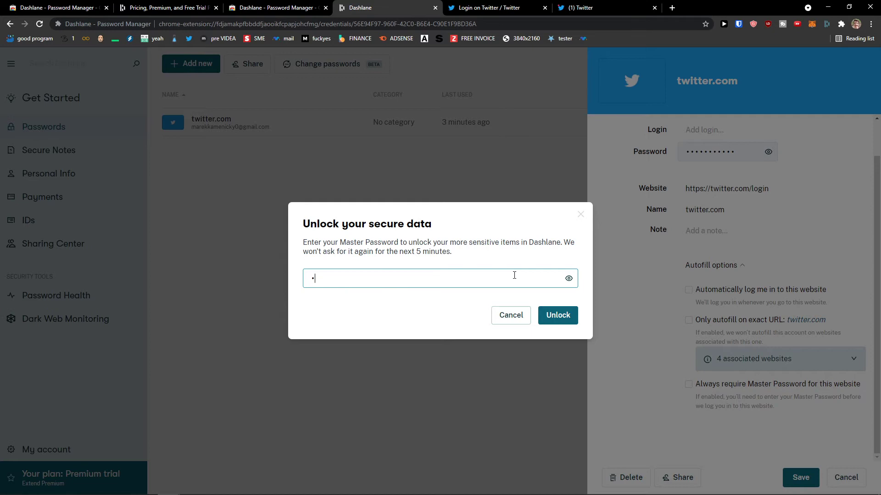
left_click(557, 315)
left_click(800, 477)
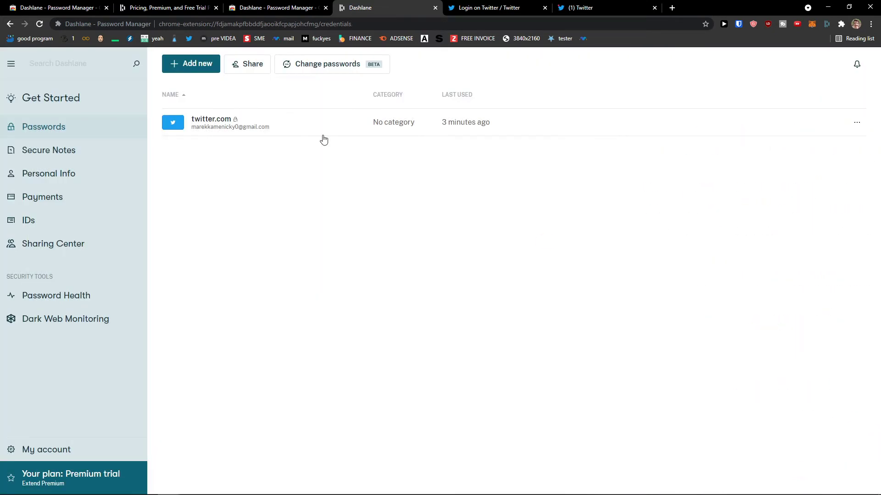
Reopen twitter.com's autofill options to review them, then close the details panel
left_click(216, 120)
left_click(711, 305)
scroll(753, 378, "down", 1)
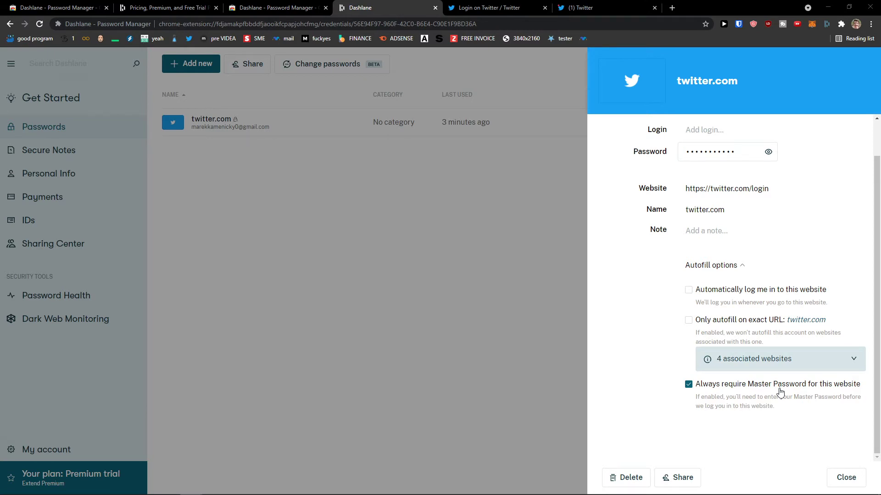
left_click(528, 379)
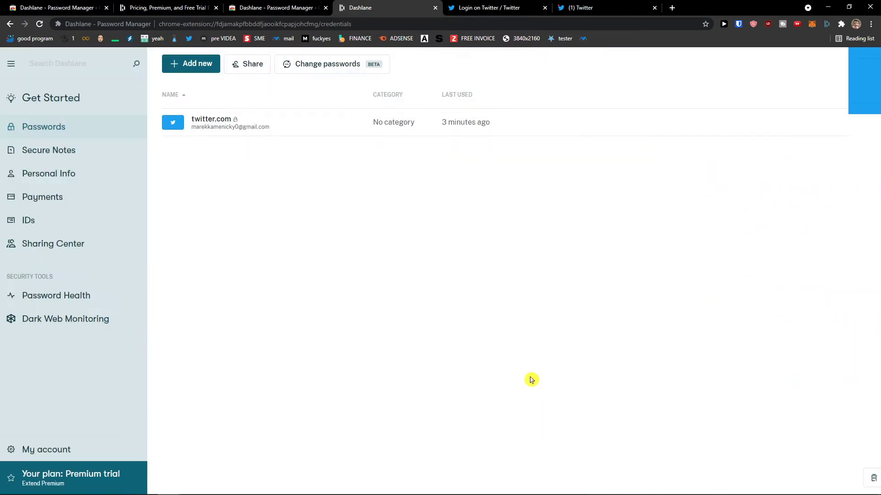
left_click(485, 13)
Reload the Twitter login form and paste the twitter.com email copied from the Dashlane extension
left_click(39, 24)
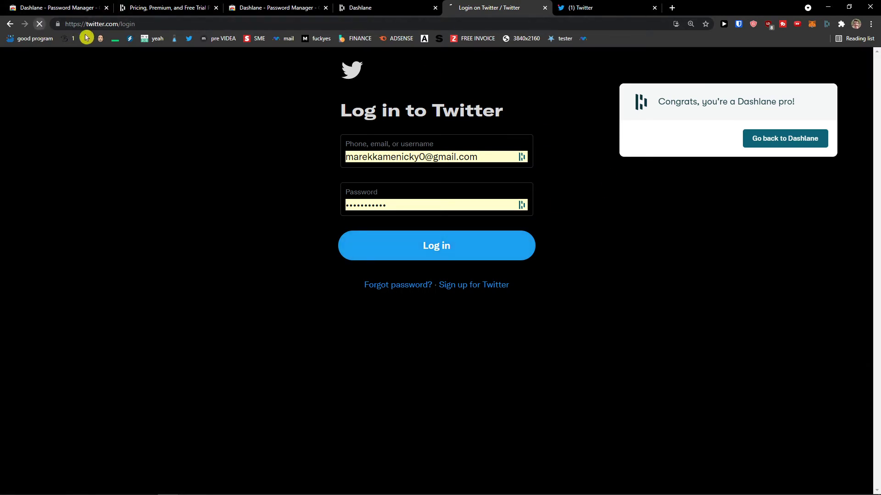
left_click(400, 166)
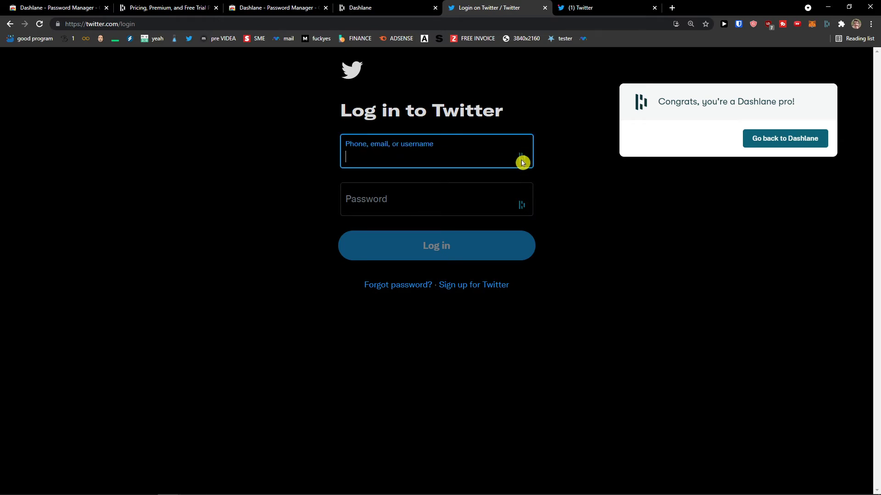
left_click(826, 24)
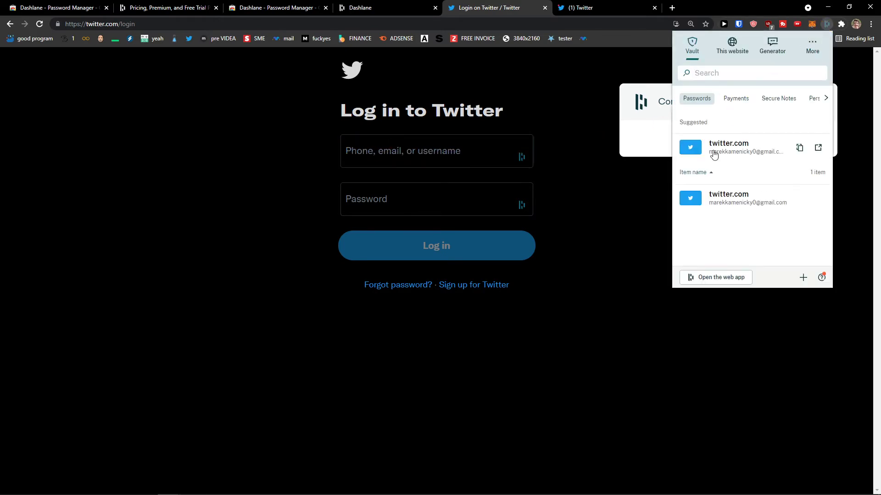
left_click(725, 152)
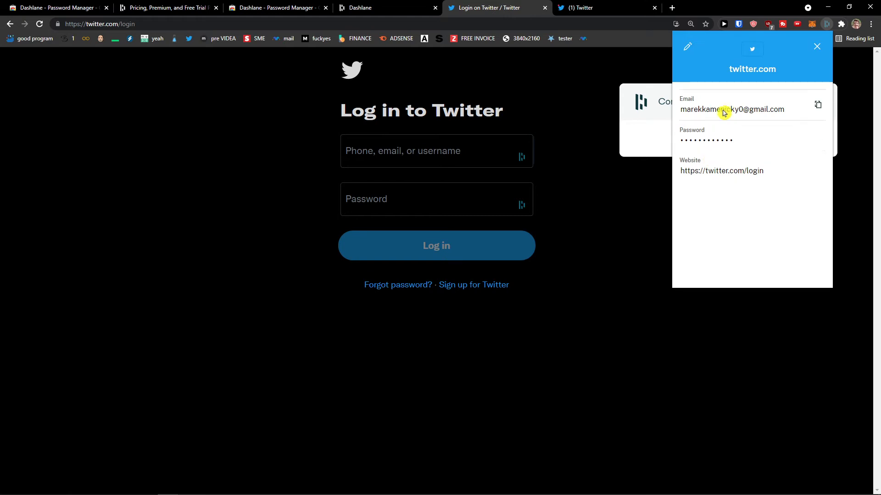
left_click(818, 106)
left_click(416, 166)
key("ctrl+v")
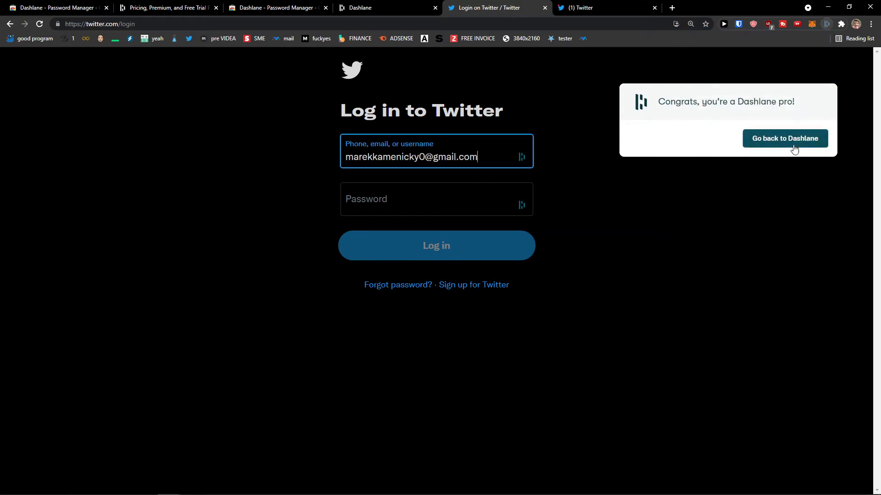
Paste the twitter.com password copied from the Dashlane extension and log in to Twitter
left_click(827, 24)
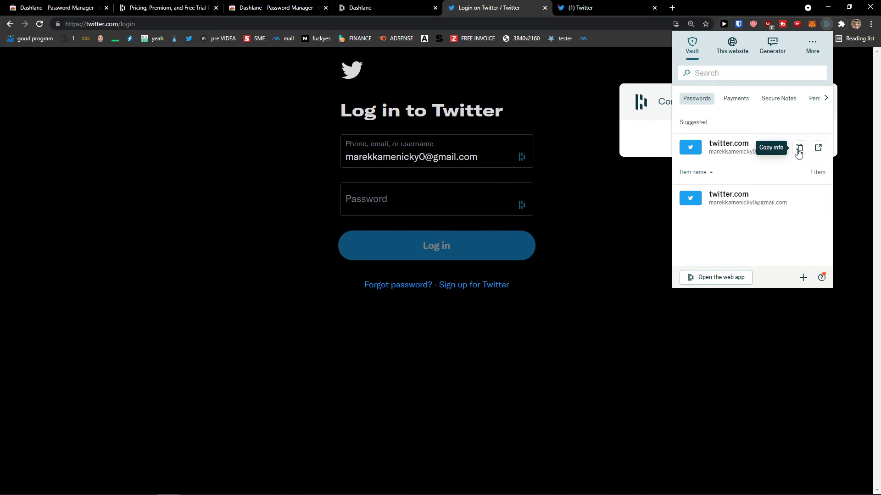
left_click(788, 154)
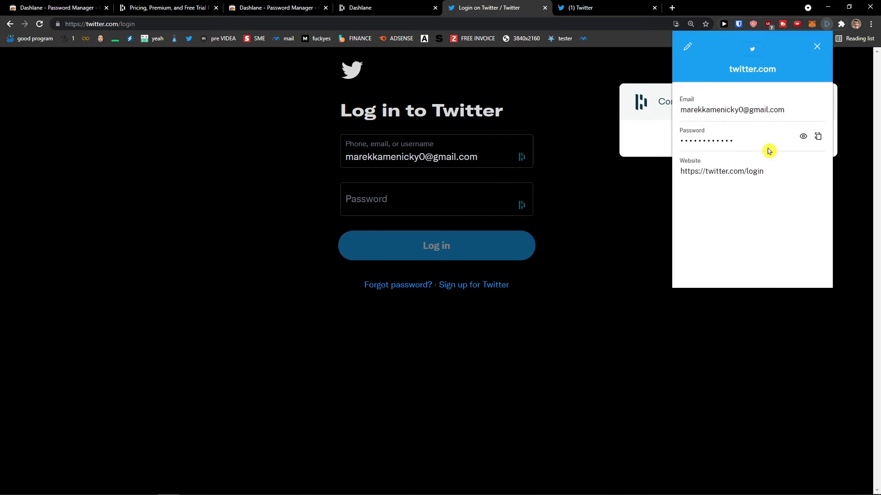
left_click(817, 137)
left_click(435, 196)
key("ctrl+v")
left_click(452, 246)
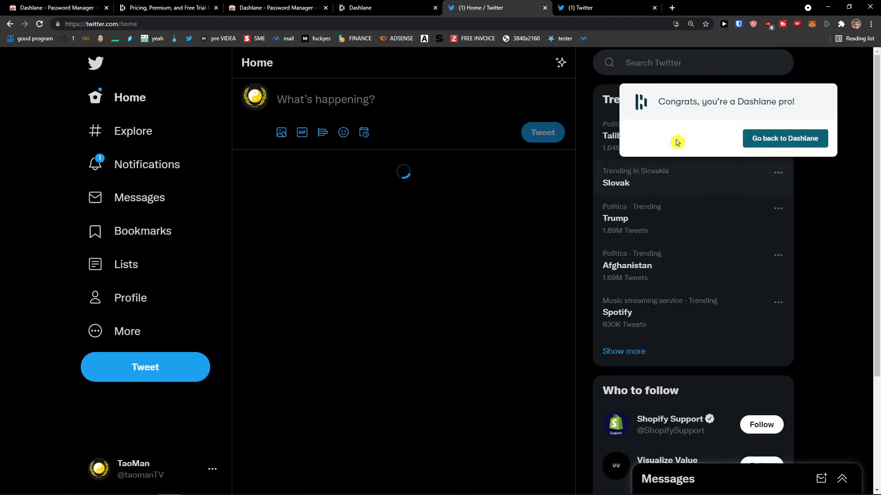
left_click(417, 7)
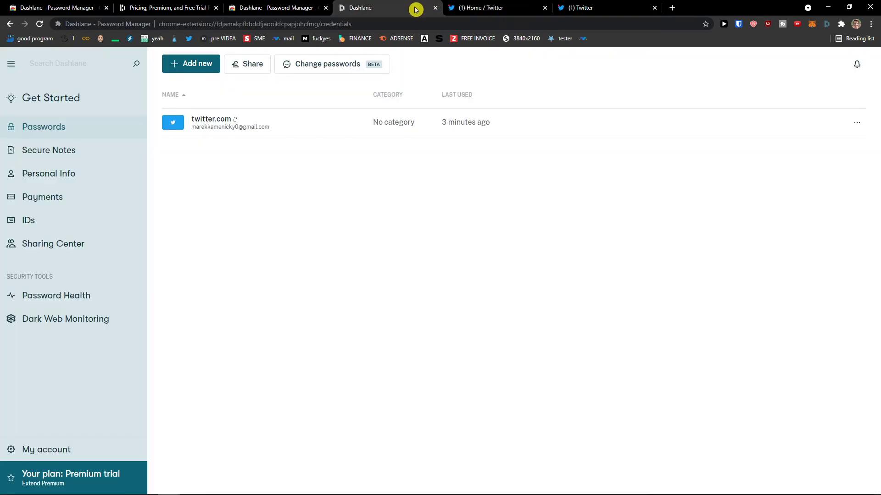
Enable 'Only autofill on exact URL' for twitter.com and save the change
left_click(218, 125)
left_click(724, 306)
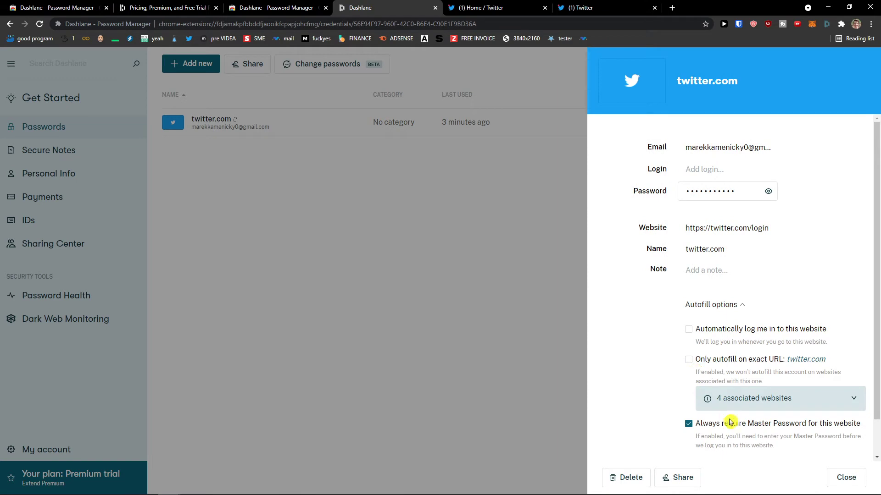
left_click(723, 363)
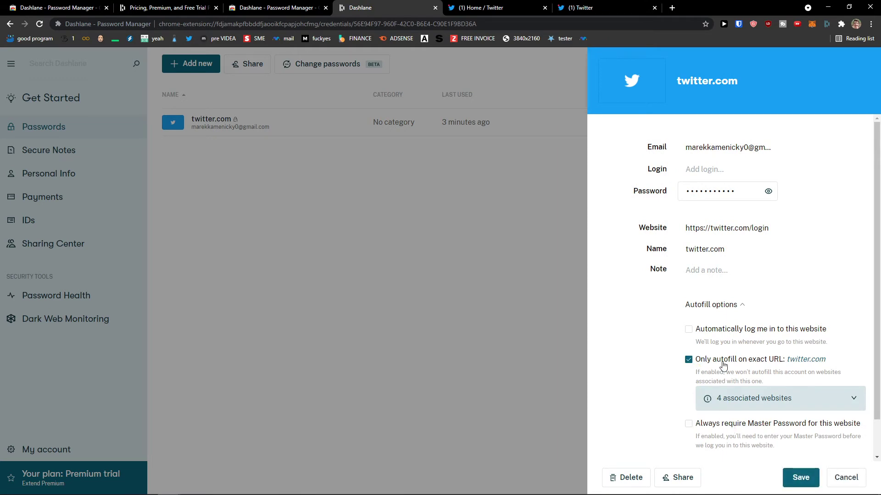
left_click(800, 477)
left_click(491, 10)
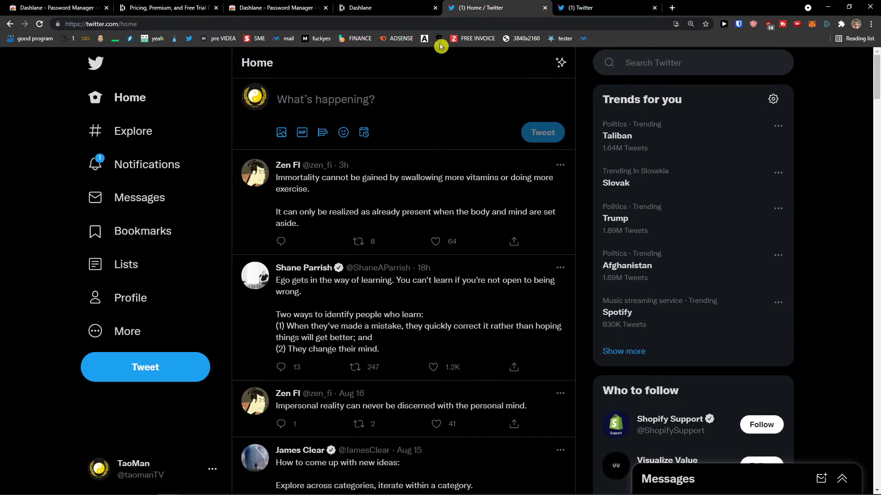
left_click(352, 9)
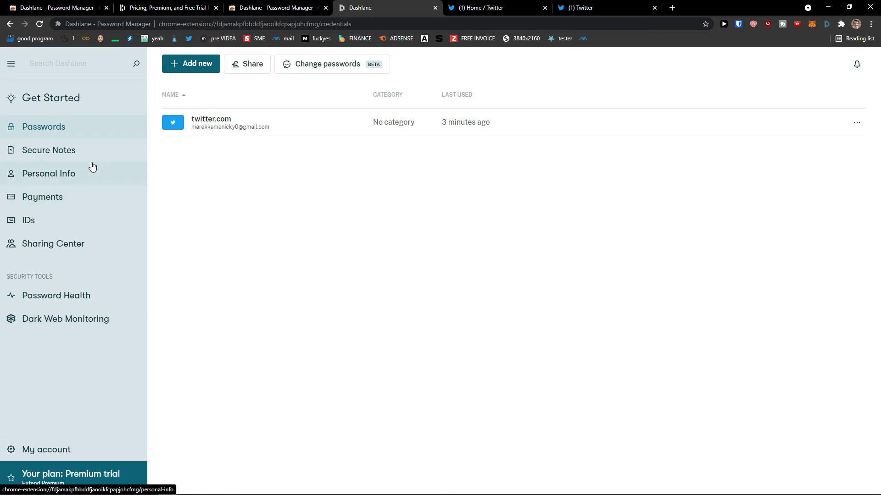
Close the Share dialog unused, deselect twitter.com from password auto-change, then go to Secure Notes
mouse_move(258, 121)
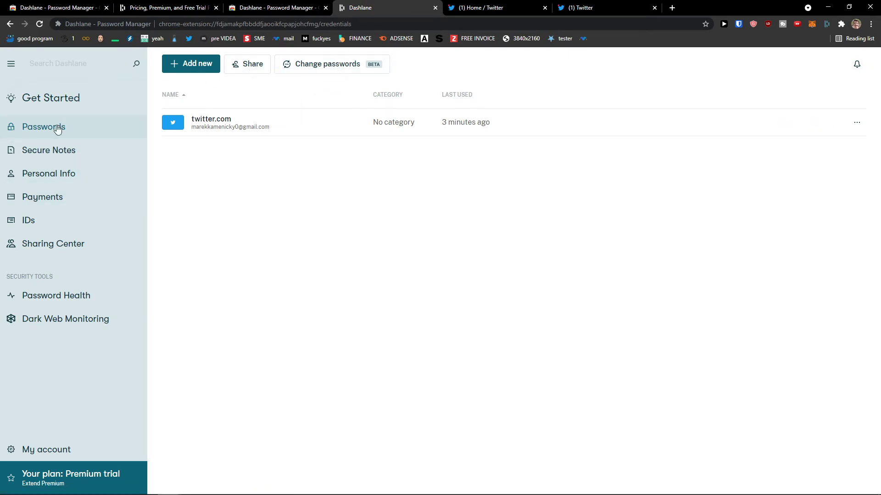
left_click(254, 71)
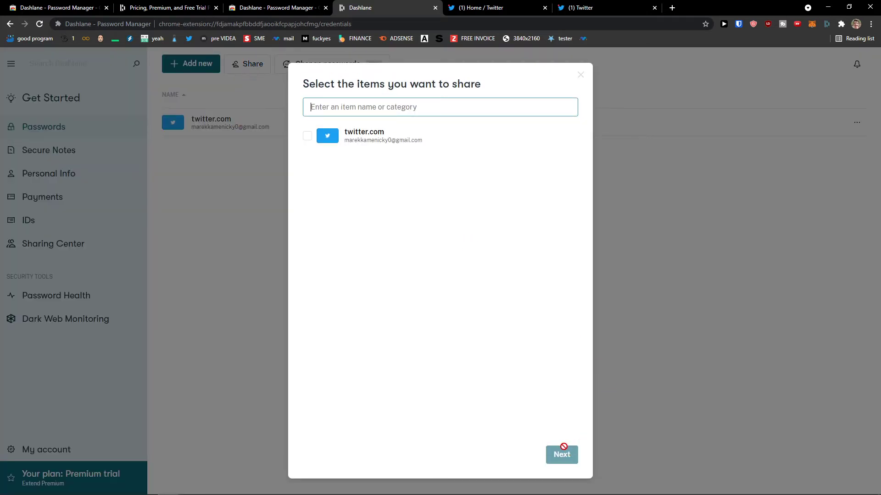
left_click(580, 75)
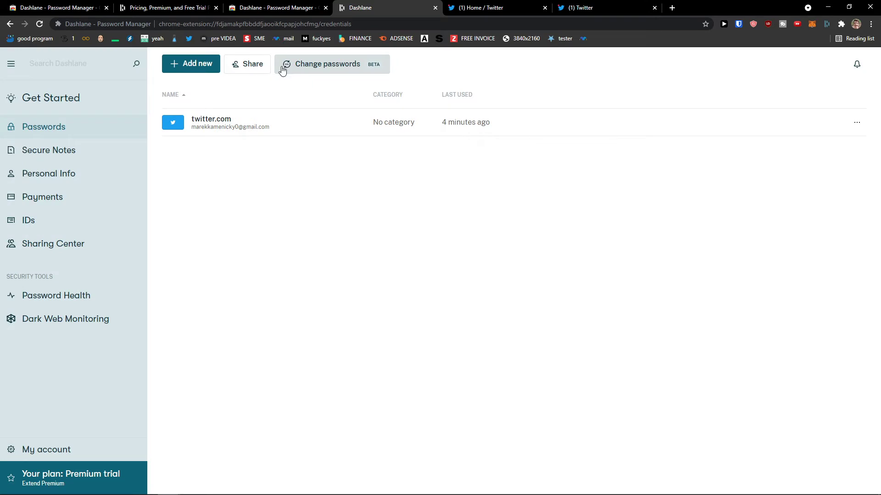
left_click(285, 67)
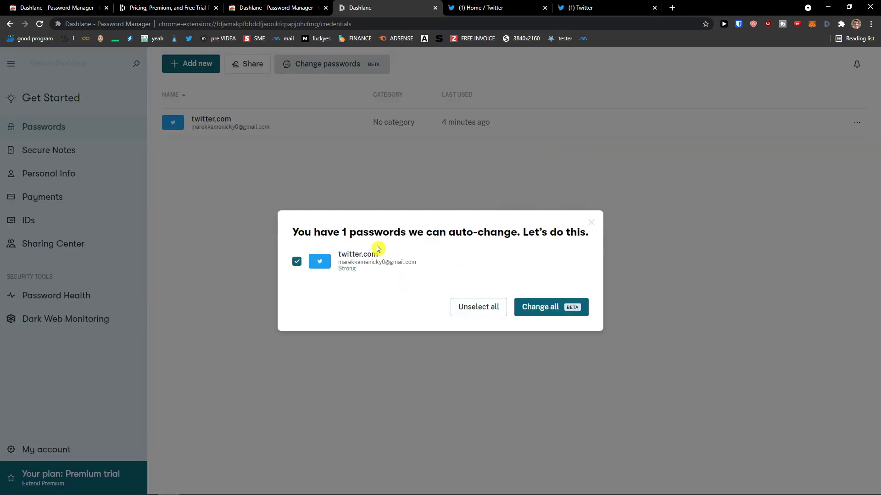
left_click(477, 315)
left_click(592, 223)
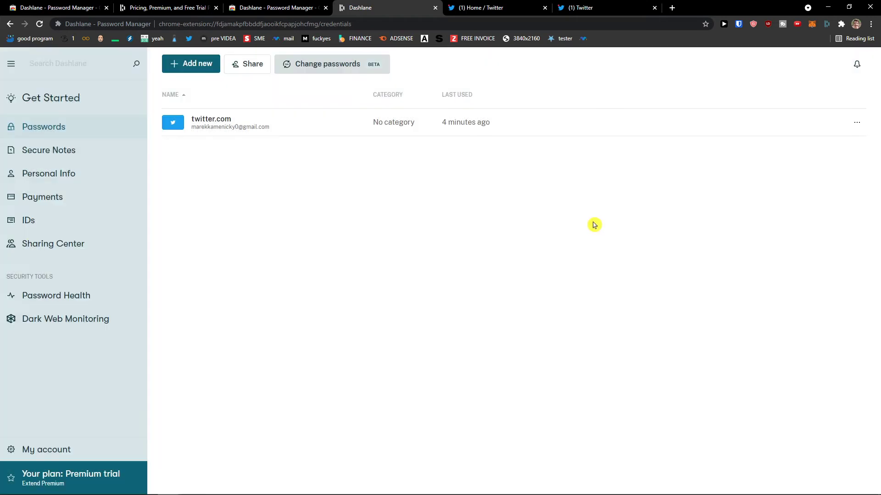
left_click(74, 154)
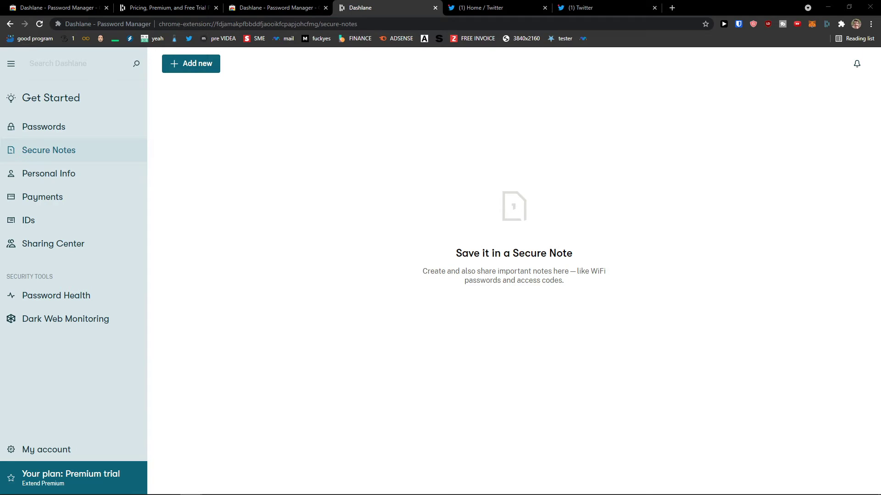
Save a secure note reading 'This is my secure notes', then switch to Personal Info showing Email 1
left_click(198, 64)
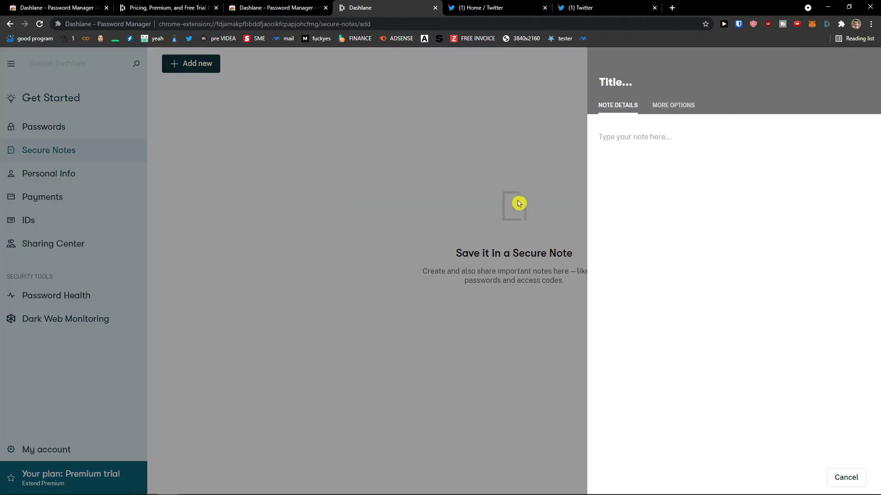
type("This is my secure notes")
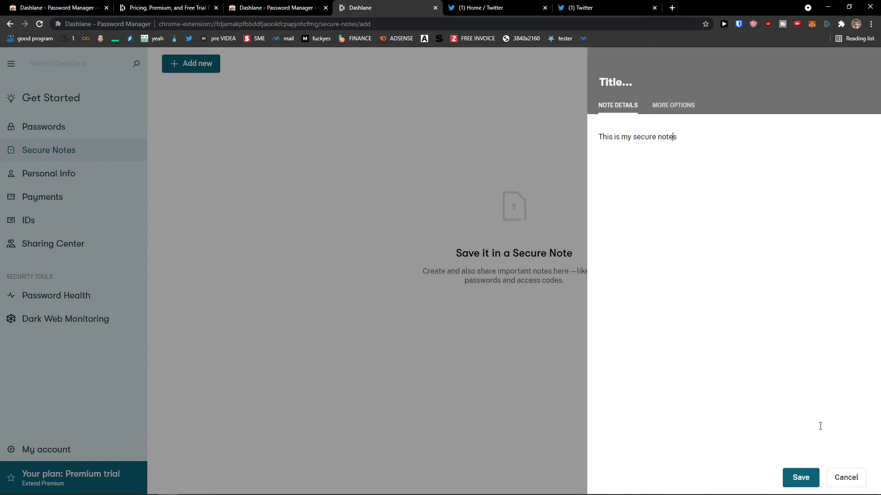
left_click(801, 478)
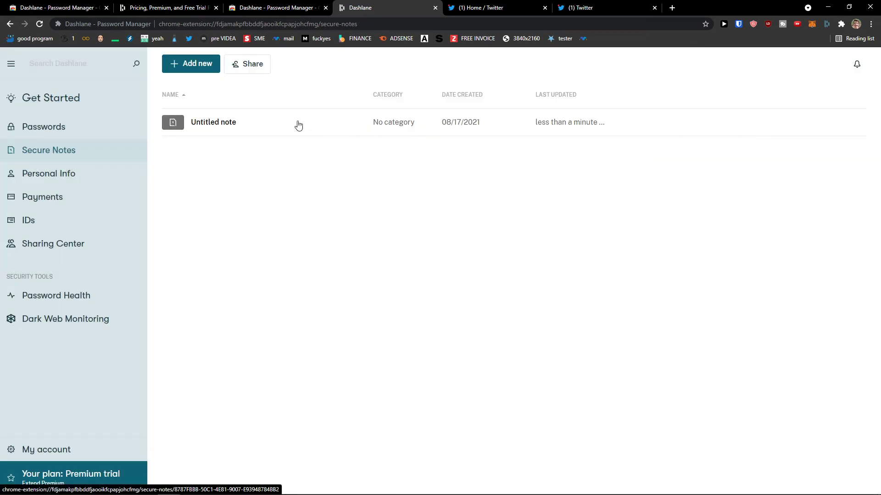
left_click(67, 169)
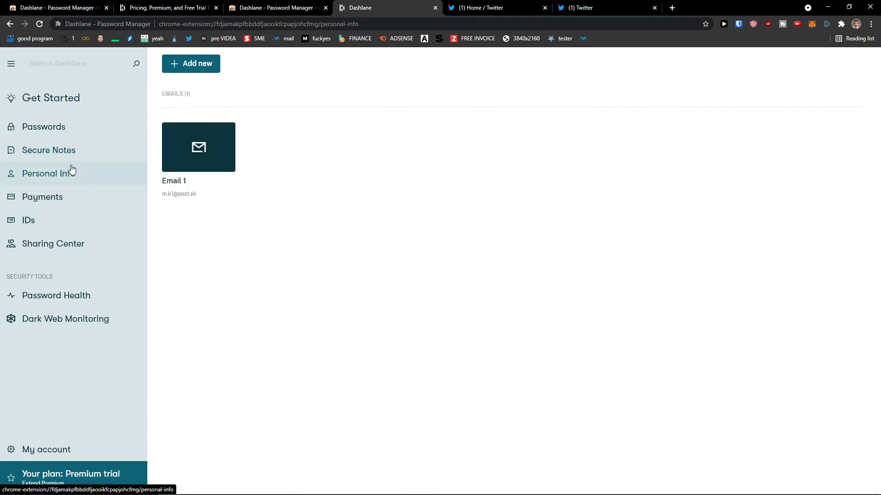
left_click(91, 148)
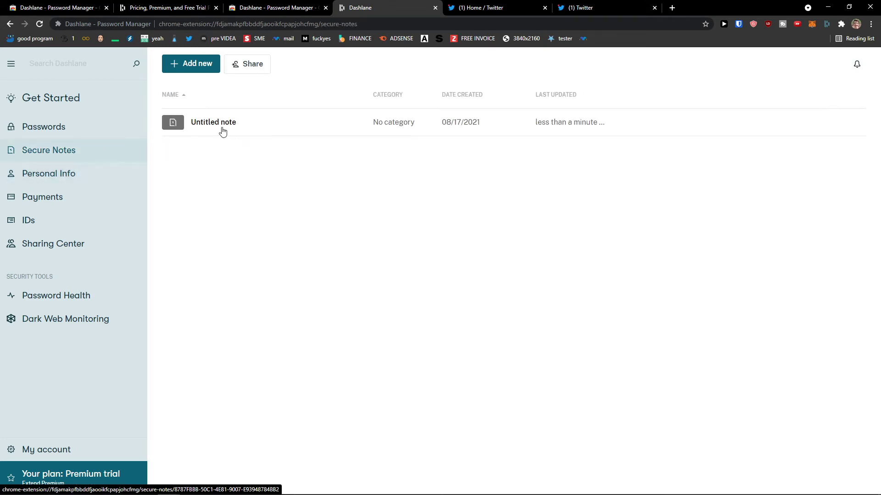
left_click(261, 141)
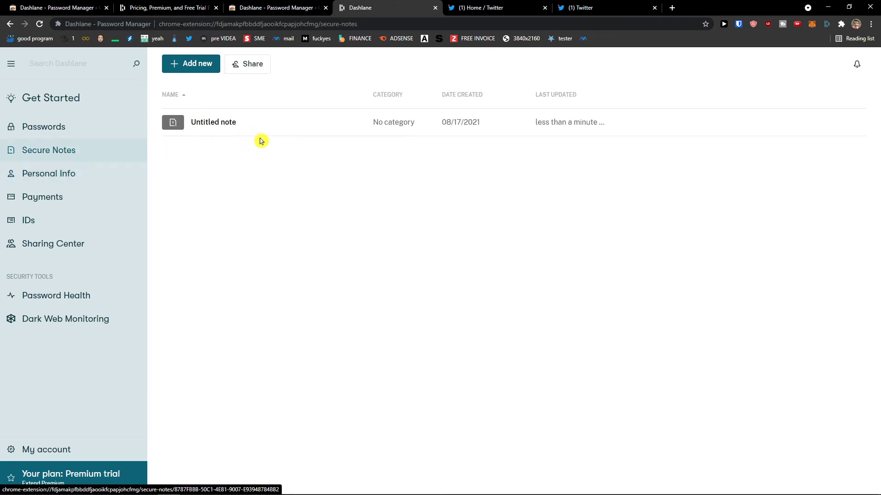
left_click(69, 174)
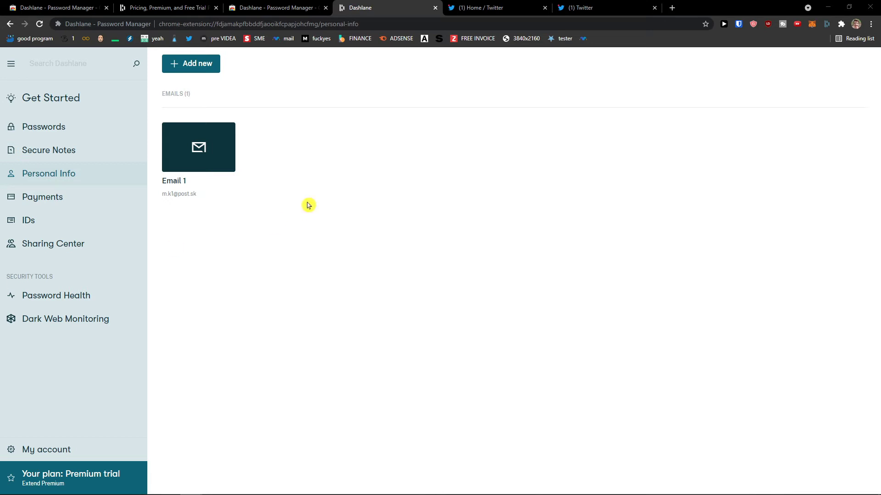
Save a new company entry, Sun wei LLC, with job title CEO
left_click(196, 65)
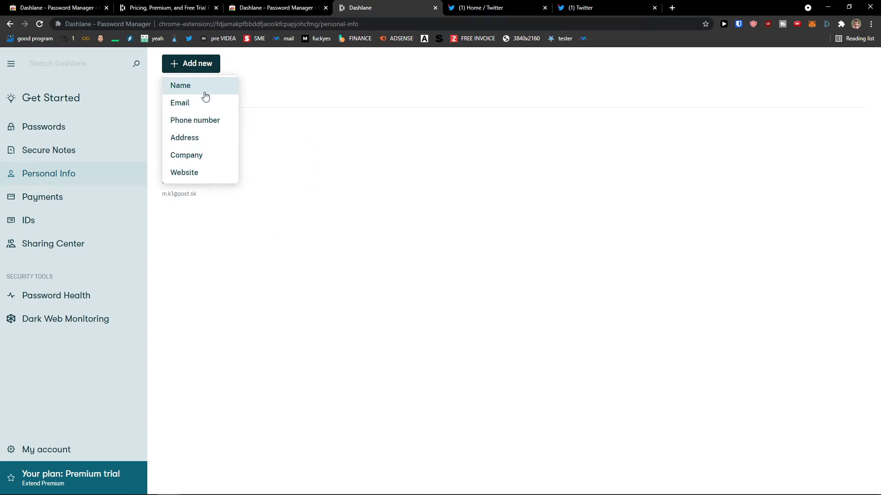
left_click(187, 160)
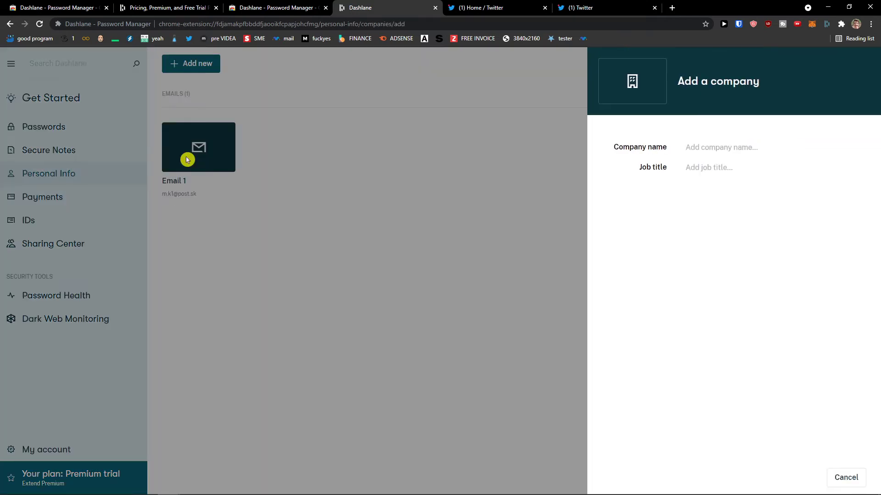
left_click(710, 147)
type("Sun we LLC")
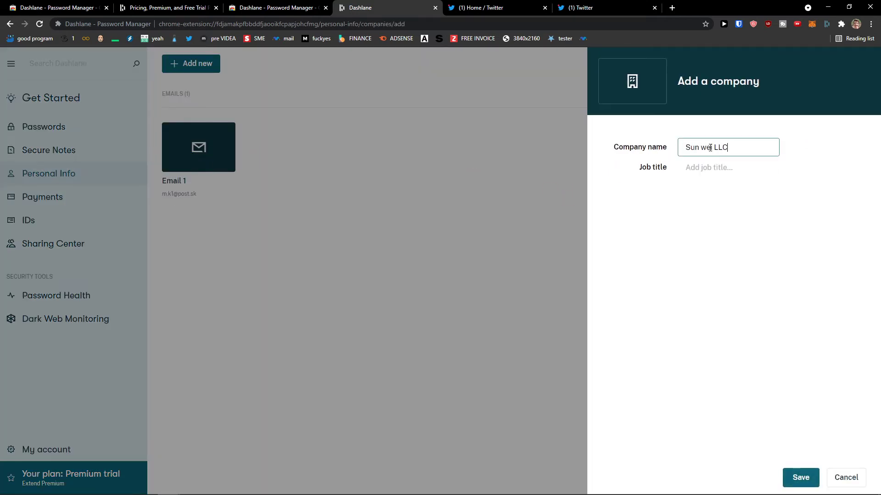
key("Tab")
type("C")
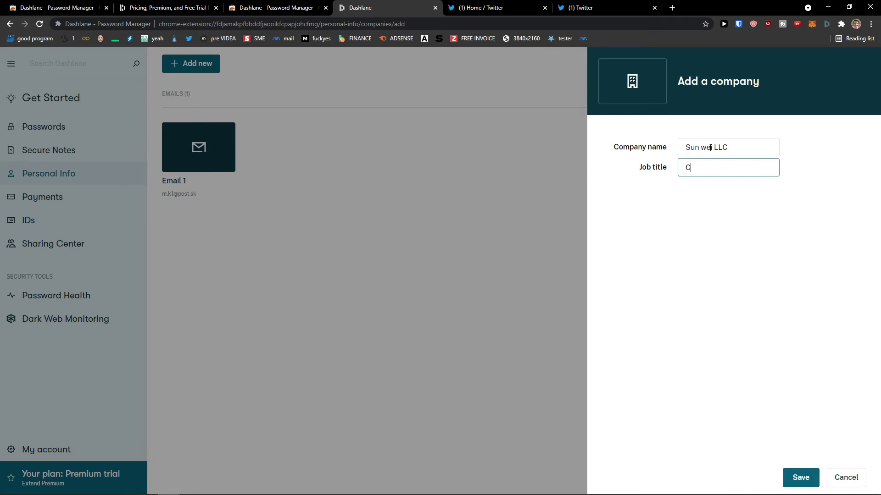
left_click(810, 479)
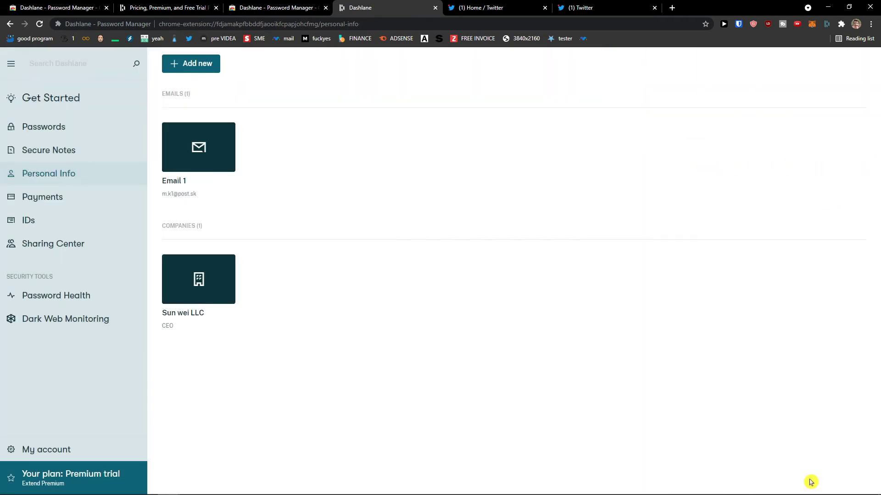
Open a phone number form, close it without saving, and reopen the Add new menu
left_click(197, 68)
left_click(208, 121)
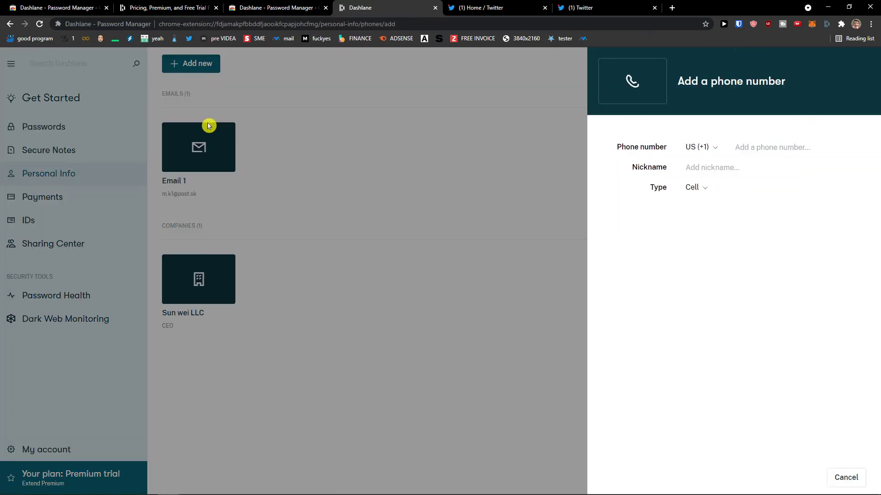
left_click(535, 94)
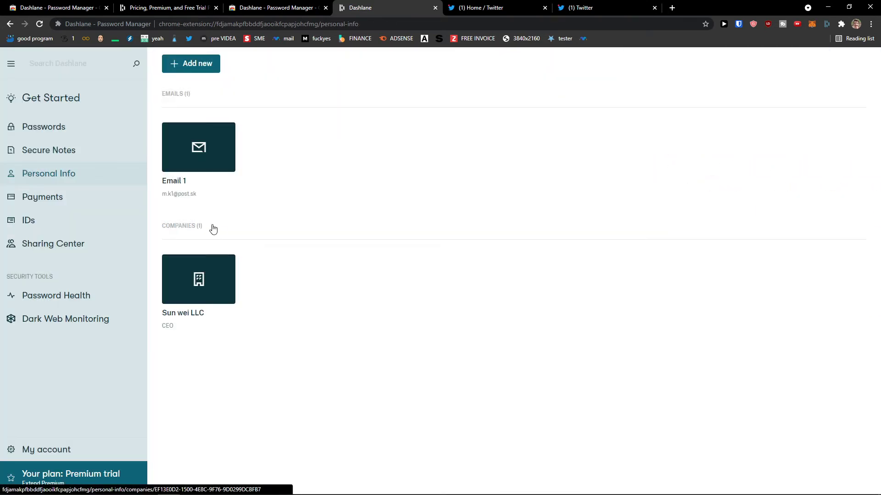
left_click(176, 68)
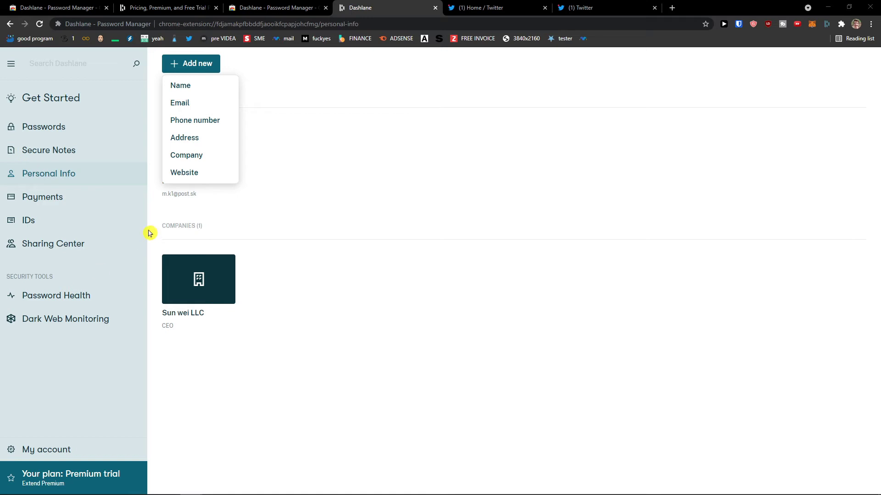
In Payments, open a credit/debit card form and discard it unsaved
left_click(111, 198)
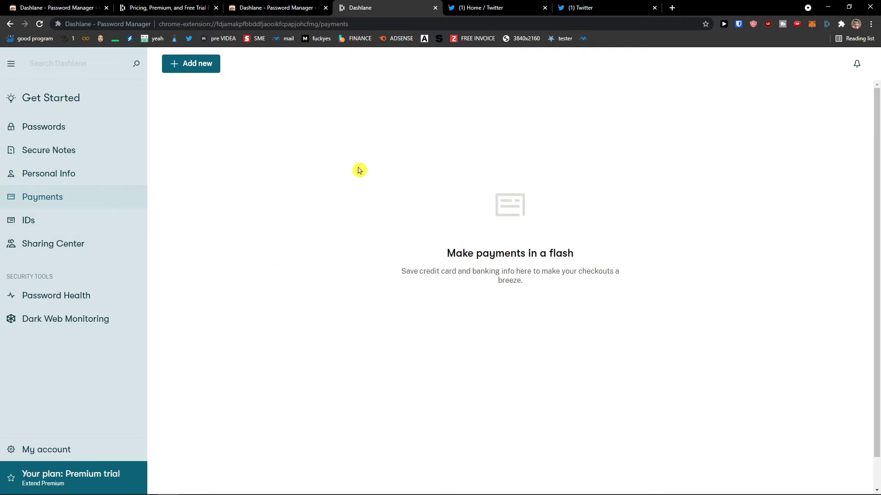
left_click(197, 71)
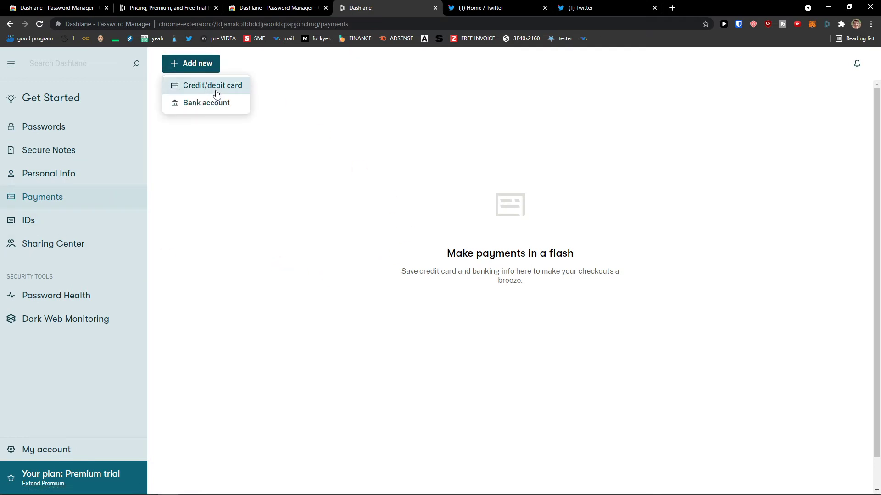
left_click(214, 89)
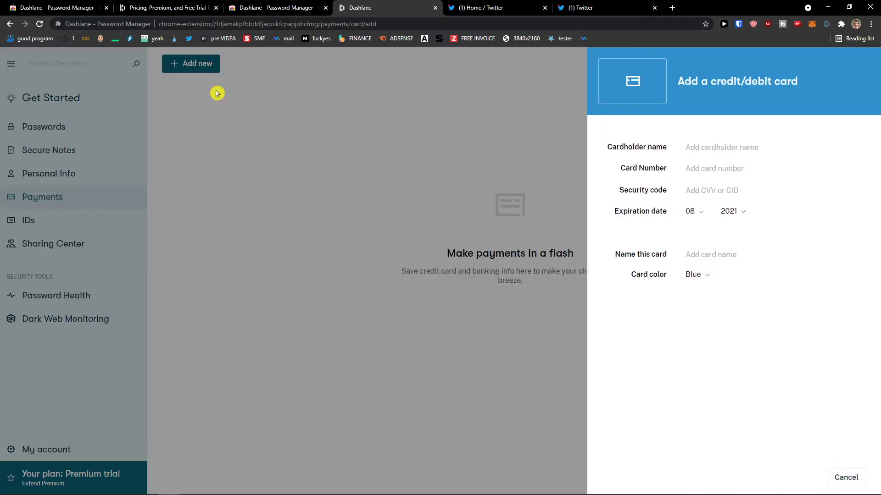
left_click(694, 148)
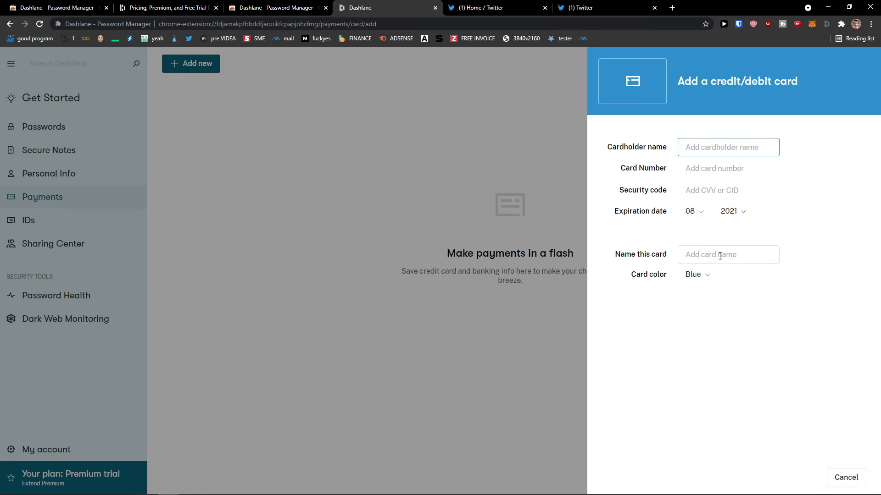
left_click(433, 191)
Open and discard a bank account form, then another card form, saving nothing
left_click(197, 64)
left_click(222, 106)
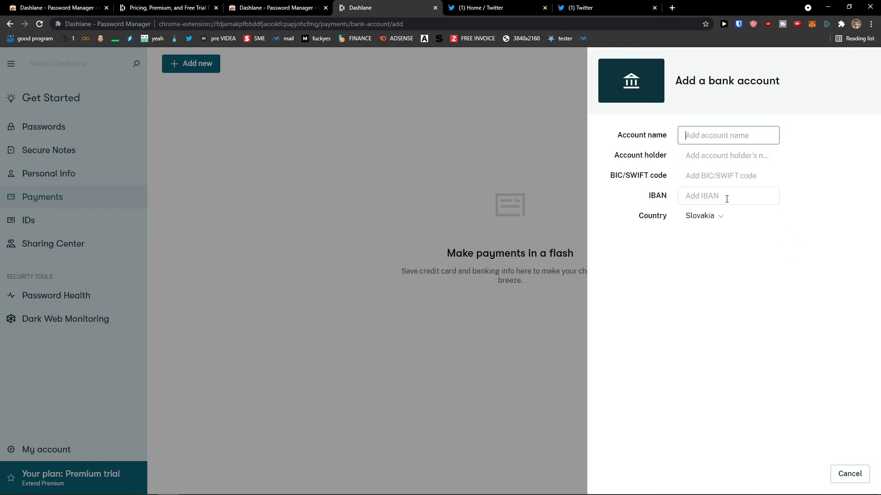
left_click(267, 151)
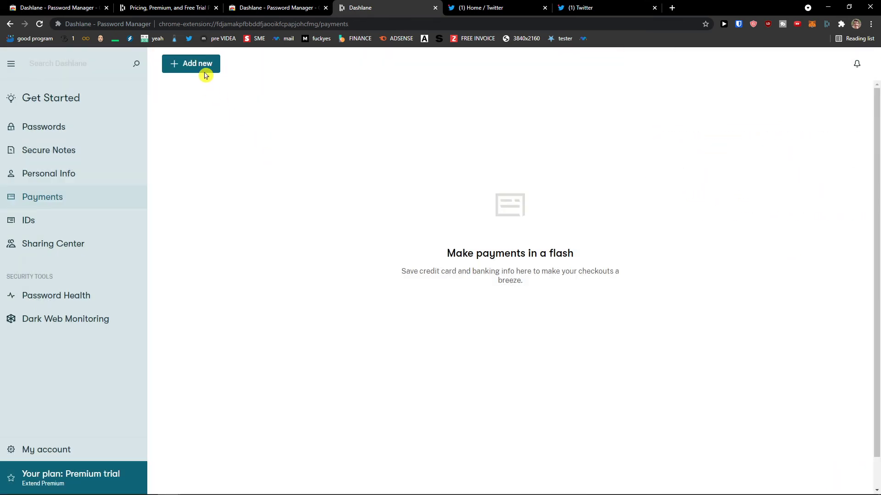
left_click(207, 69)
left_click(216, 84)
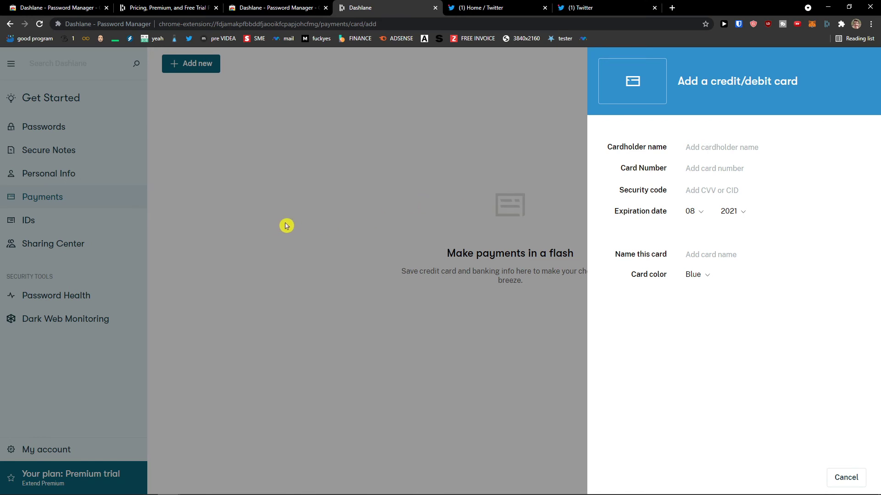
left_click(268, 227)
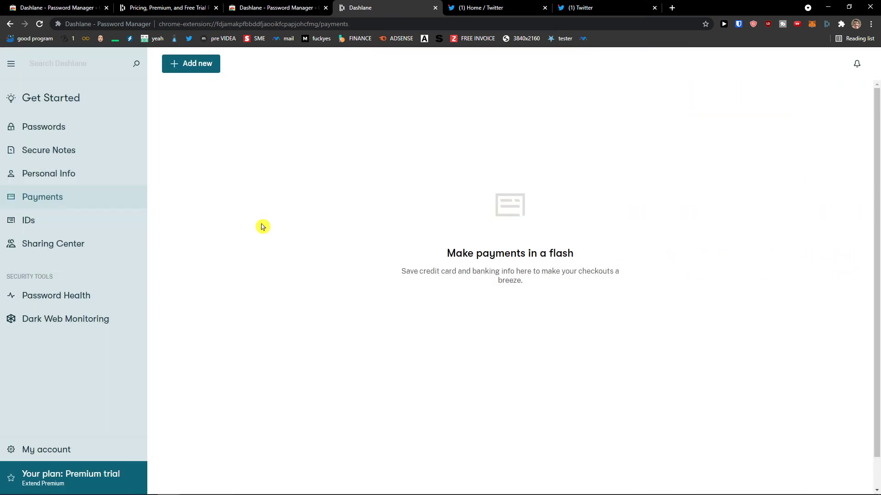
In IDs, start a new ID card and enter the holder's name and number
left_click(64, 232)
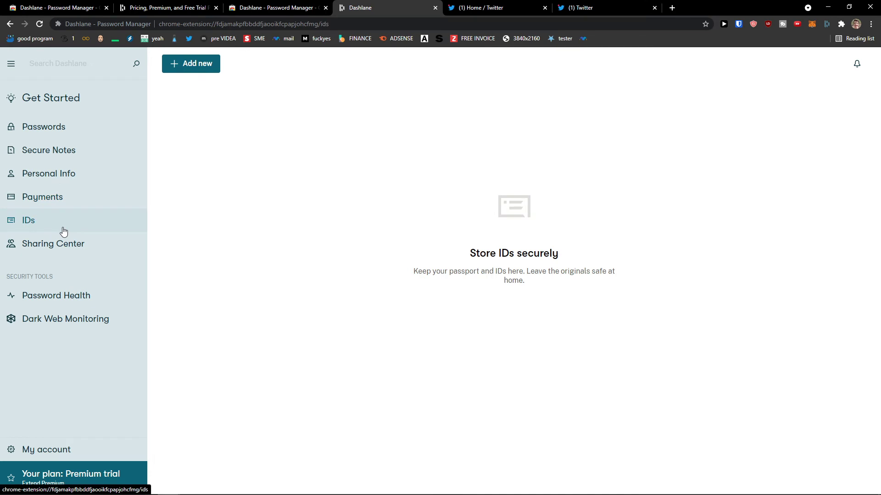
left_click(195, 68)
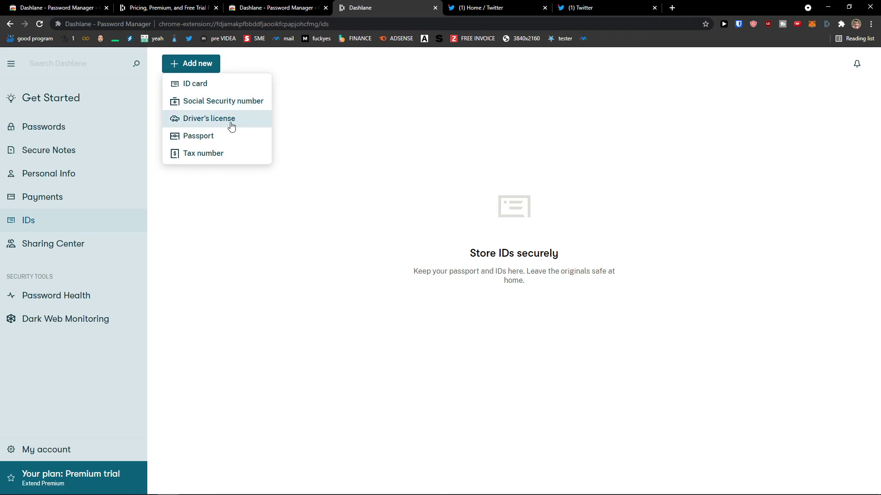
left_click(216, 90)
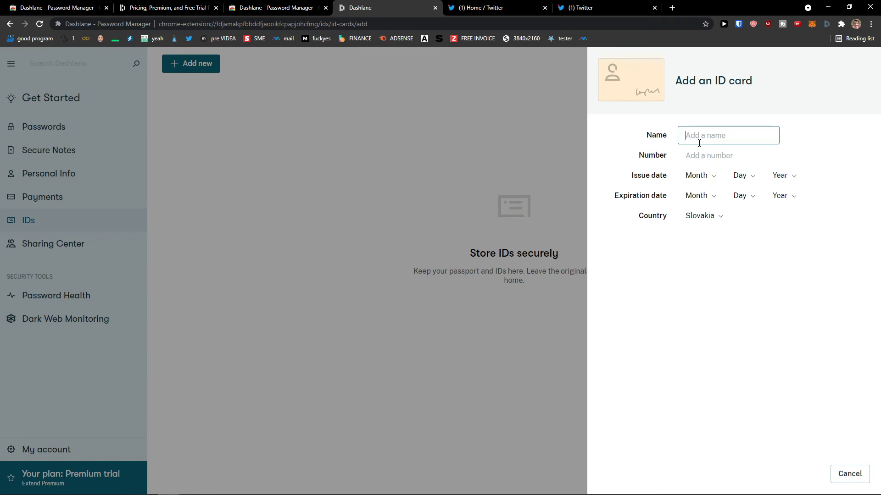
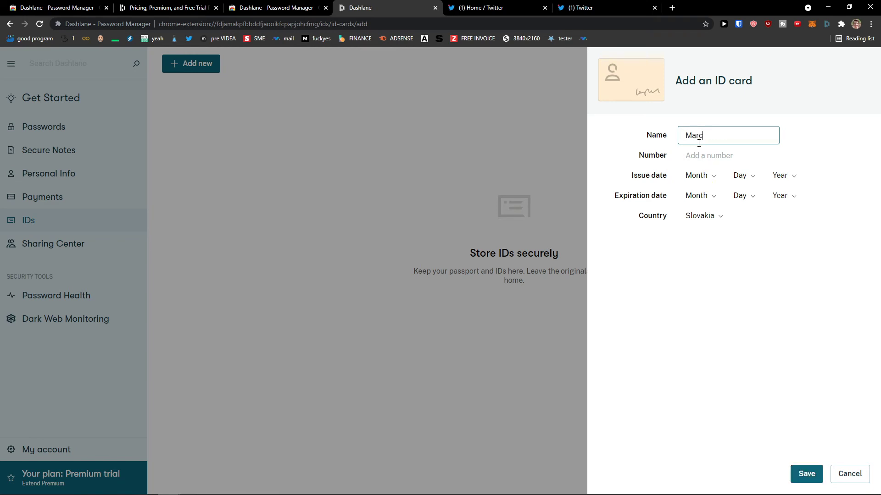
key("Tab")
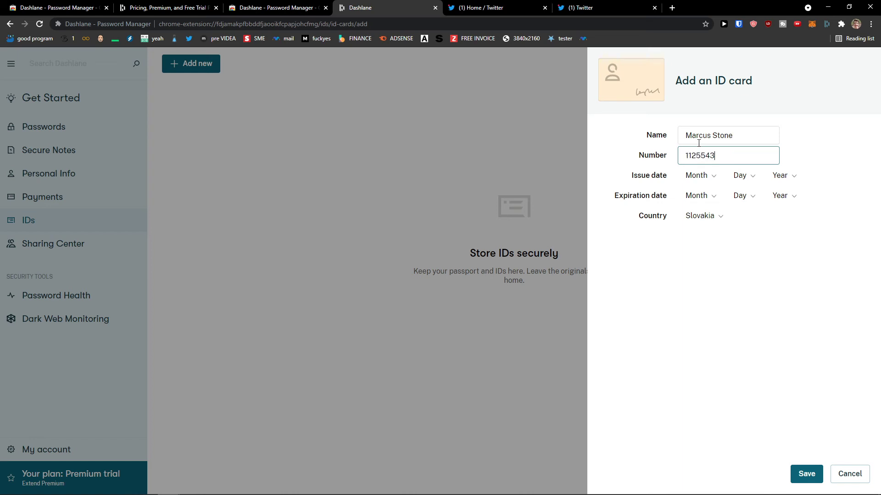
Set the ID card's issue date to 3/17/2010
left_click(698, 175)
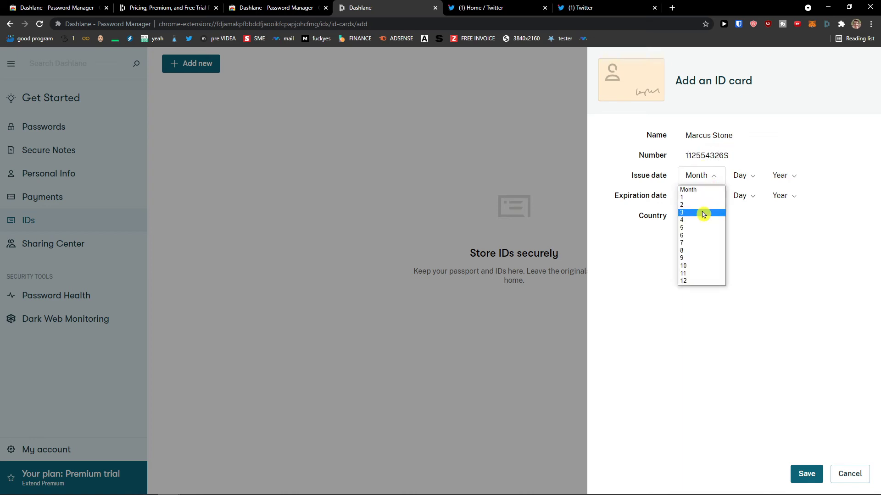
left_click(702, 212)
left_click(760, 176)
scroll(772, 257, "up", 5)
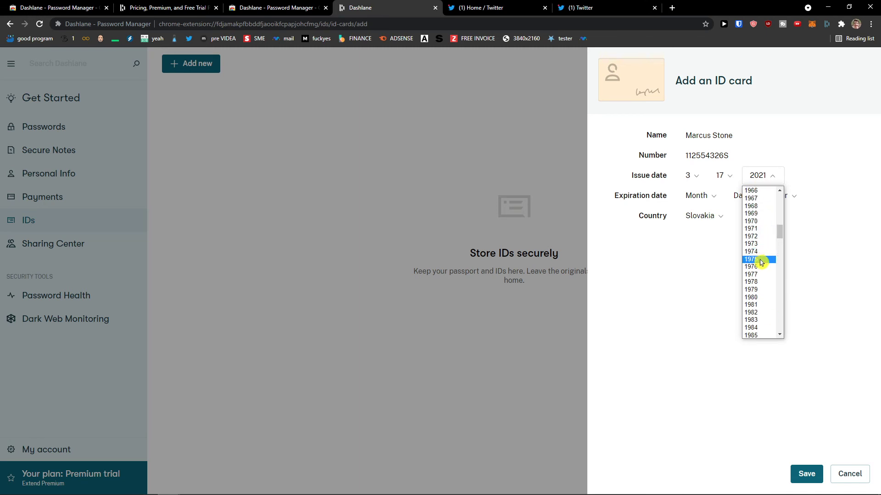
scroll(759, 275, "down", 10)
scroll(761, 257, "up", 5)
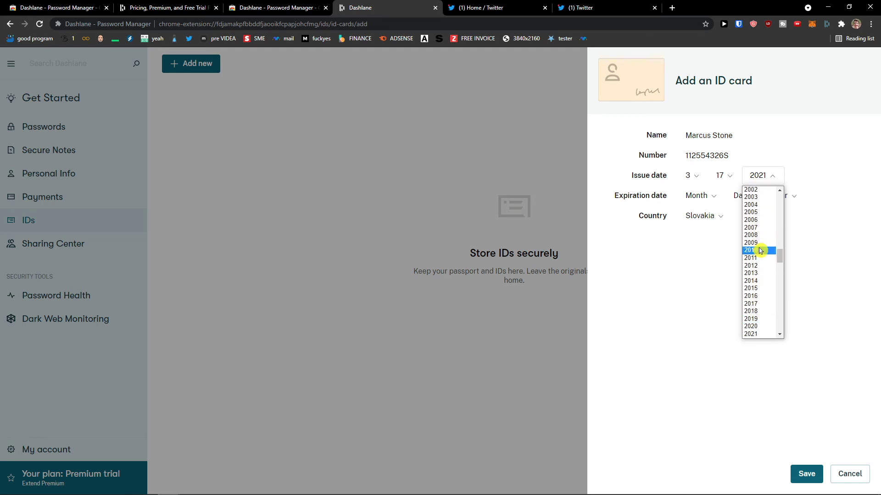
left_click(762, 250)
Set the expiration date to 7/17/2028 and save the ID card
left_click(700, 196)
left_click(703, 263)
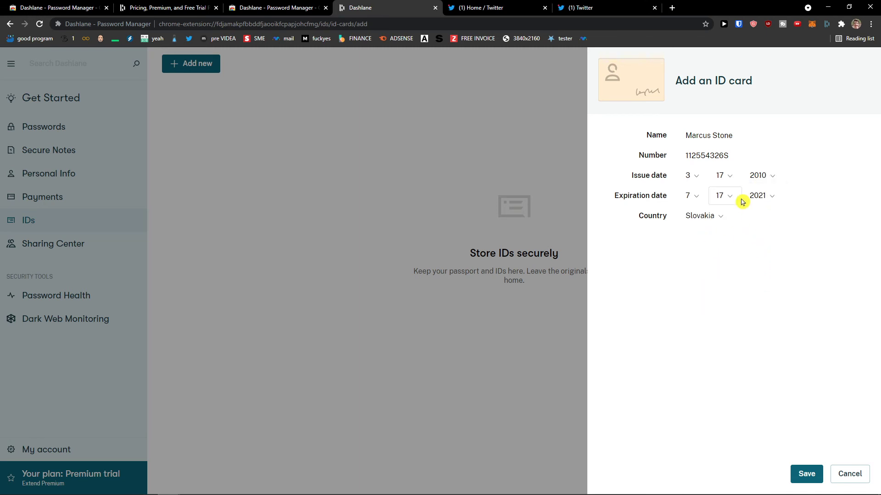
left_click(760, 196)
scroll(754, 297, "down", 4)
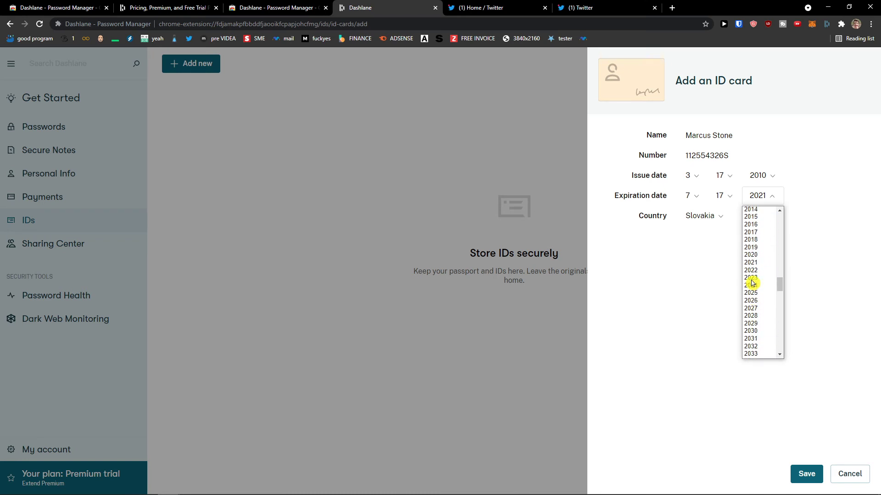
left_click(752, 262)
left_click(758, 198)
left_click(757, 198)
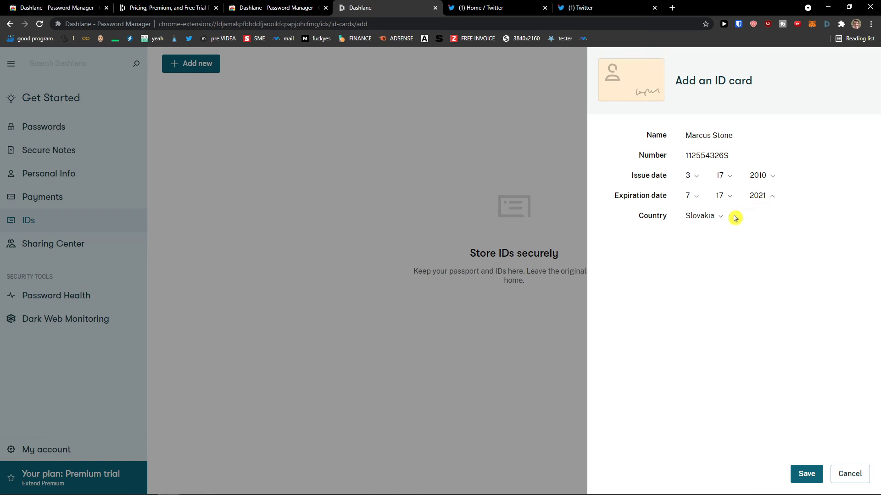
left_click(759, 196)
left_click(752, 318)
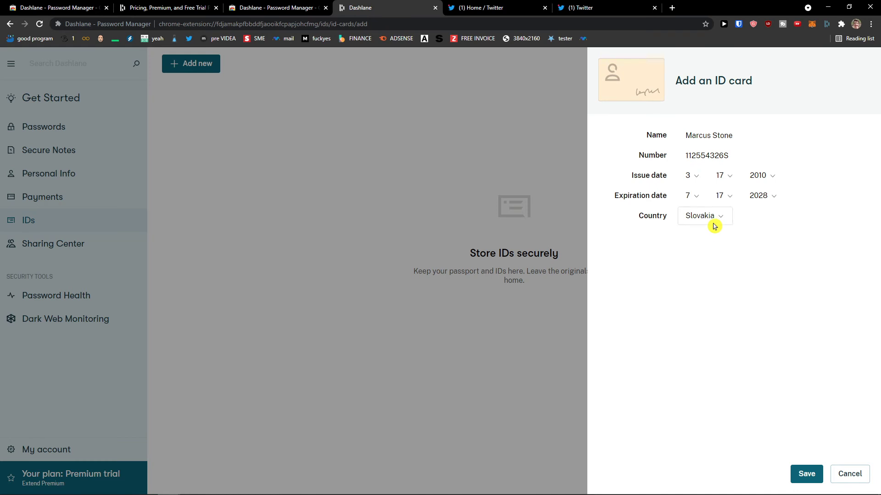
left_click(803, 473)
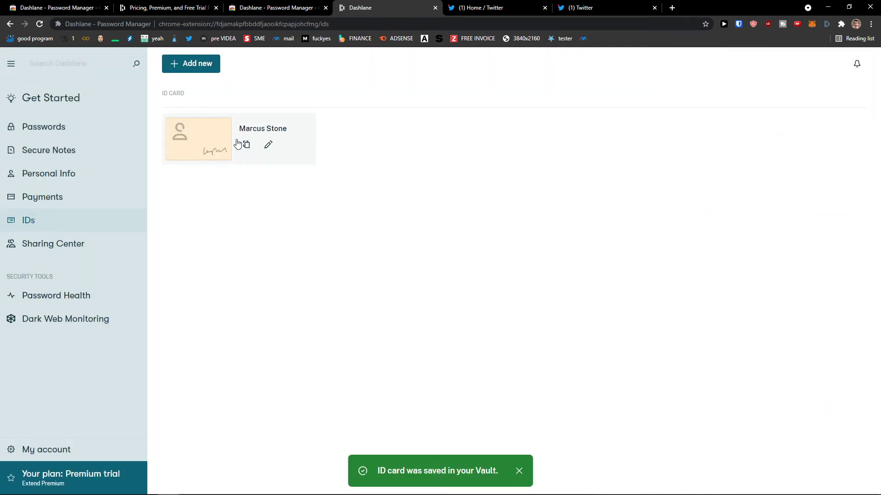
Open a driver's license form, discard it unsaved, and dismiss the ID types menu
left_click(213, 68)
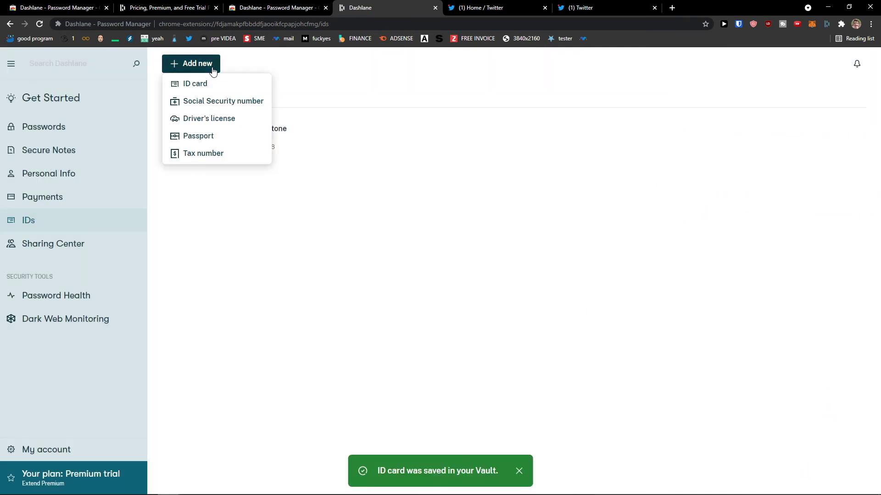
left_click(230, 121)
left_click(255, 91)
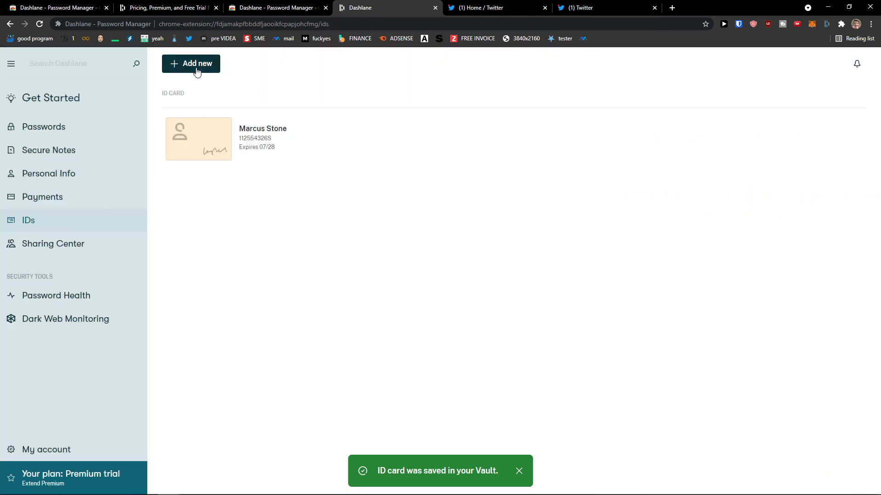
left_click(197, 69)
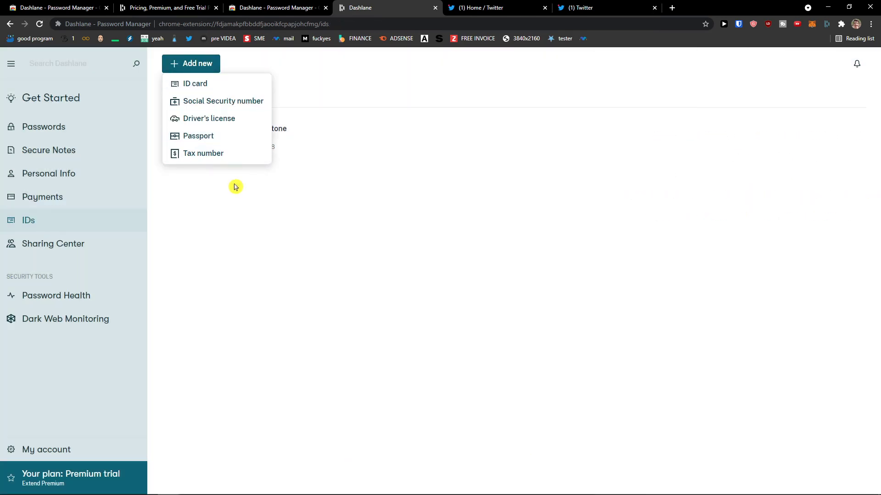
left_click(191, 63)
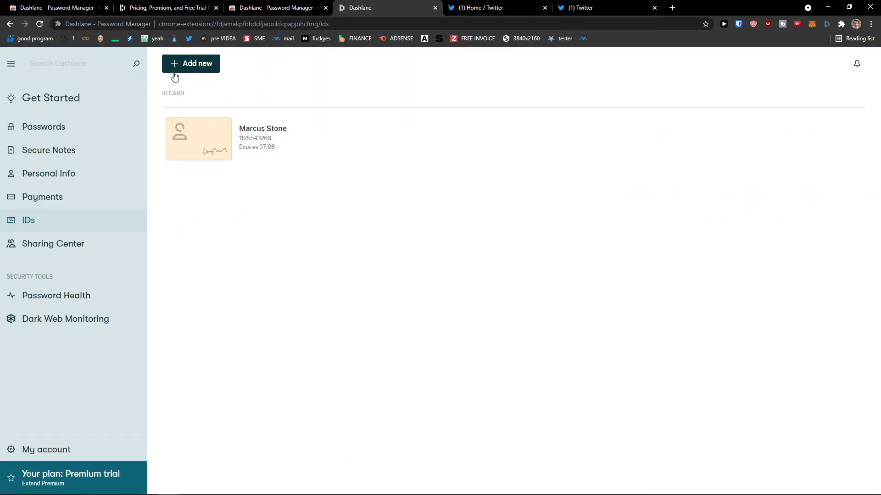
Visit the Sharing Center, return to IDs at 150% zoom, and open Password Health
left_click(84, 246)
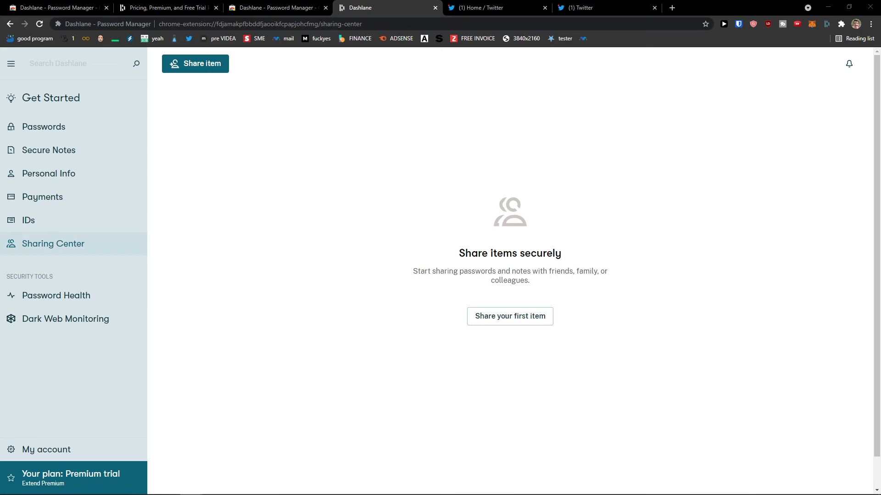
left_click(89, 224)
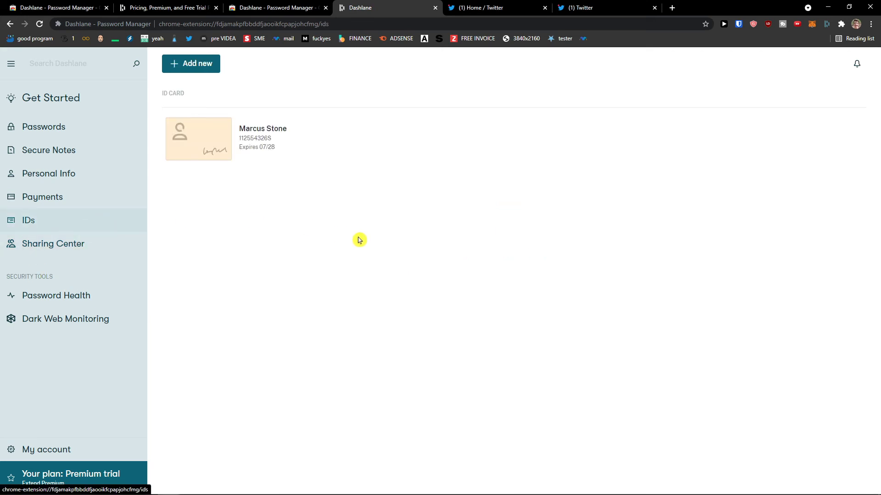
key("ctrl+plus")
key("ctrl+plus")
key("ctrl+plus")
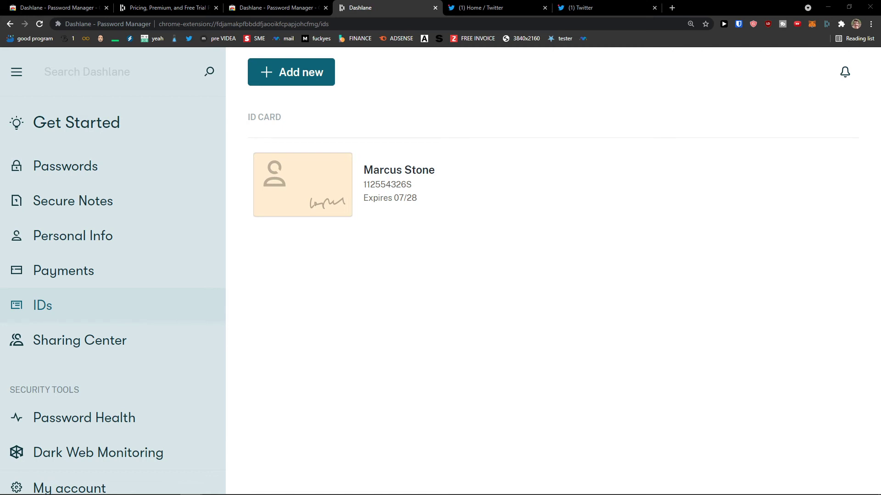
left_click(143, 422)
Zoom out to 125%, open Dark Web Monitoring, and begin monitoring a first email
key("ctrl+minus")
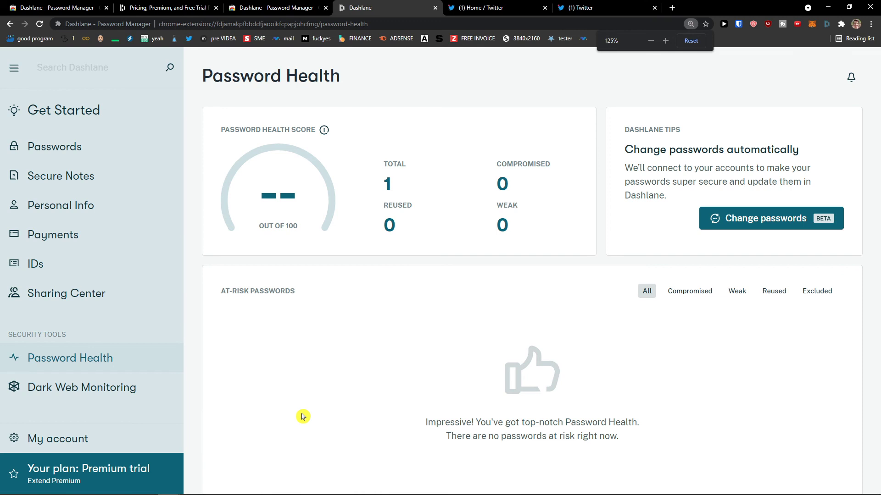
left_click(74, 394)
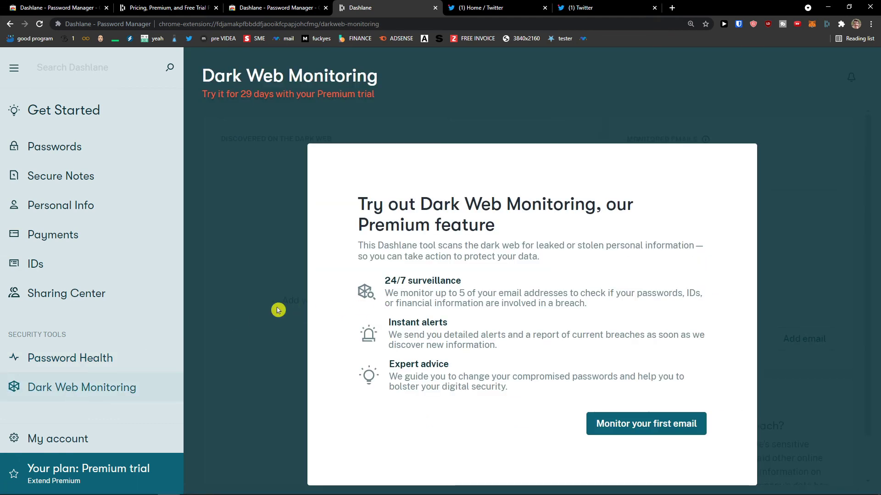
left_click(604, 424)
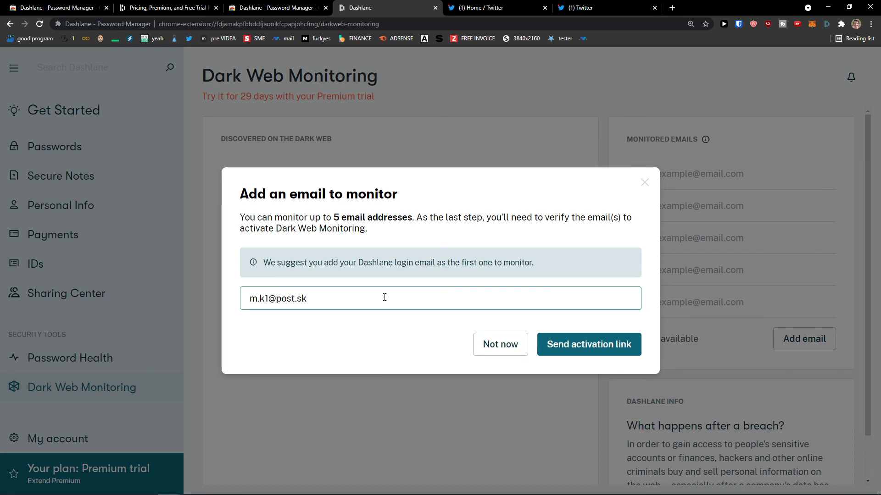
Send the activation link for the prefilled login email
left_click(592, 353)
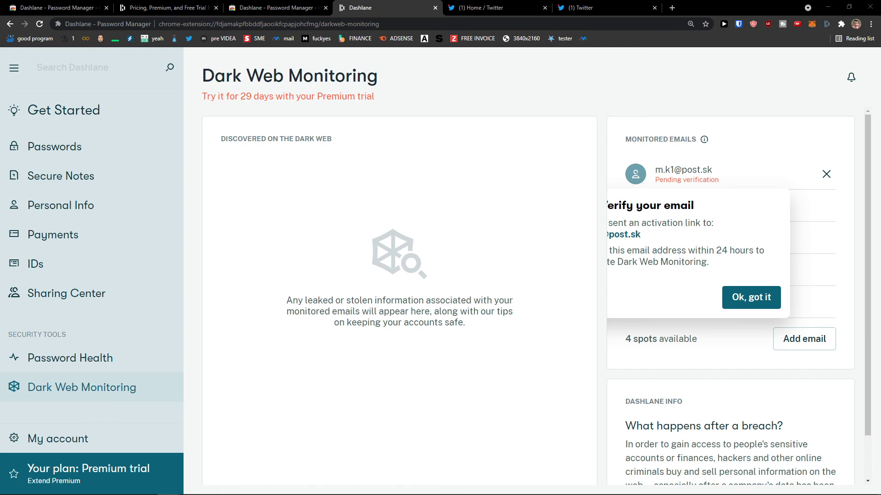
Scroll through the four breach results and select dubsmash in the table
scroll(338, 221, "up", 3)
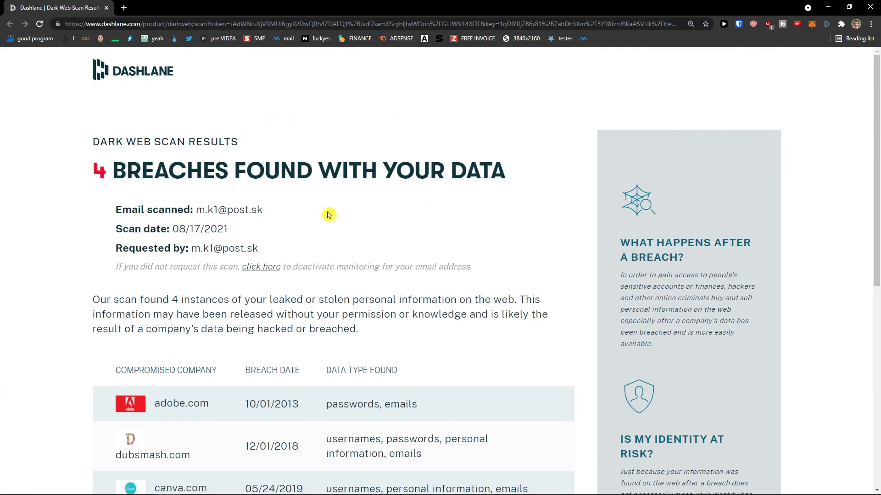
scroll(331, 217, "down", 3)
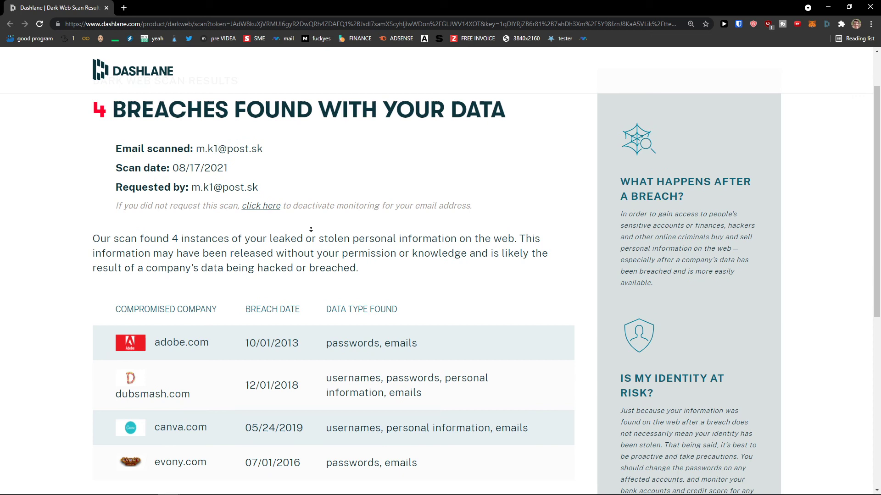
scroll(309, 232, "down", 1)
left_click_drag(114, 305, 165, 294)
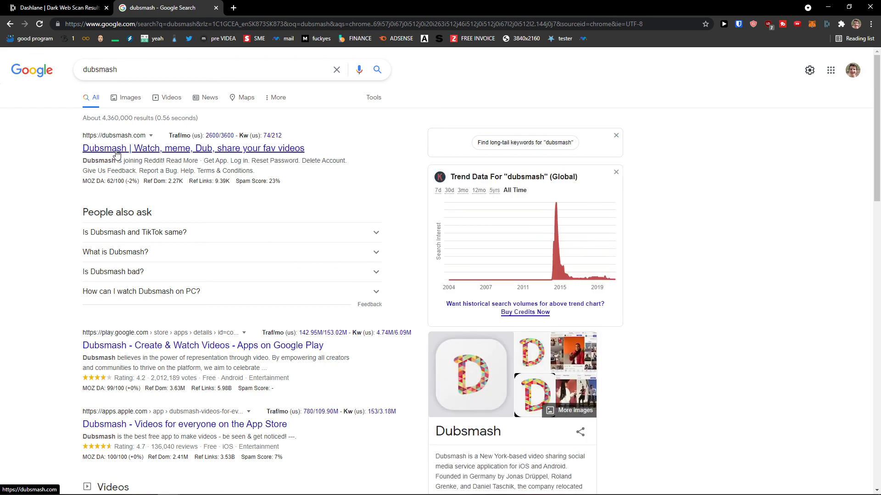
Open the dubsmash result, then copy evony.com and search 'evony' in a new tab
left_click(225, 148)
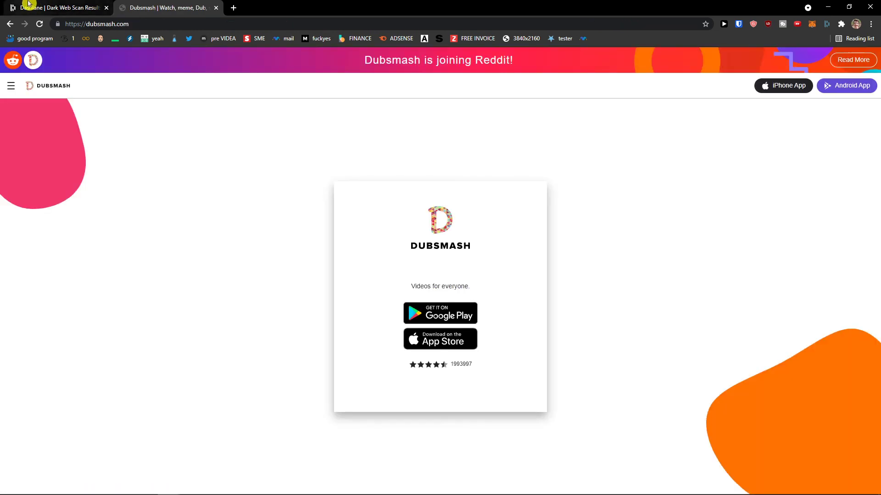
left_click(29, 7)
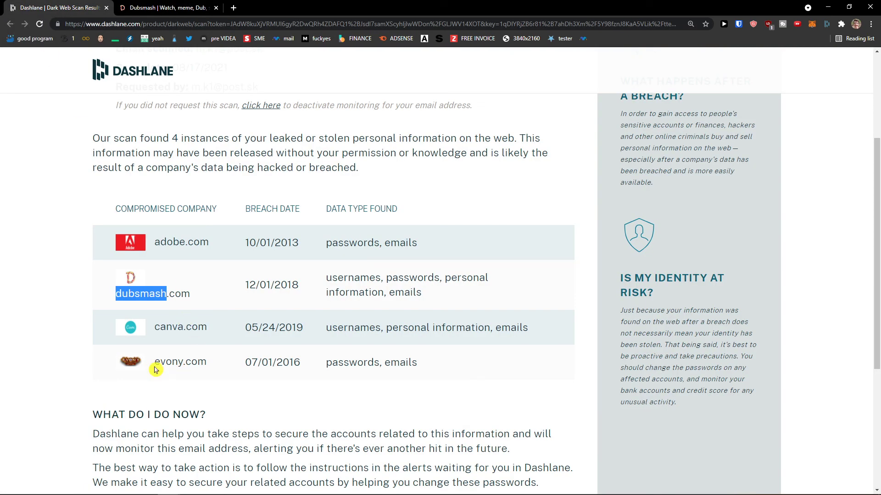
left_click_drag(155, 367, 210, 364)
left_click(236, 9)
type("evony")
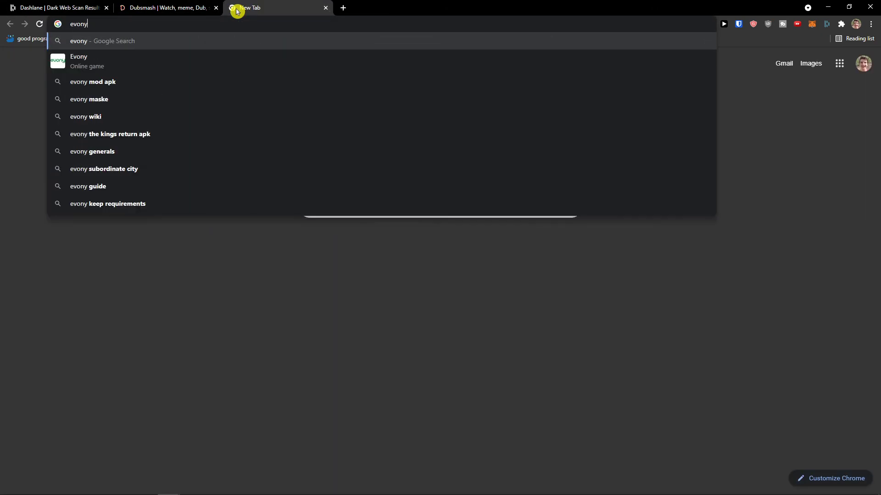
key("Return")
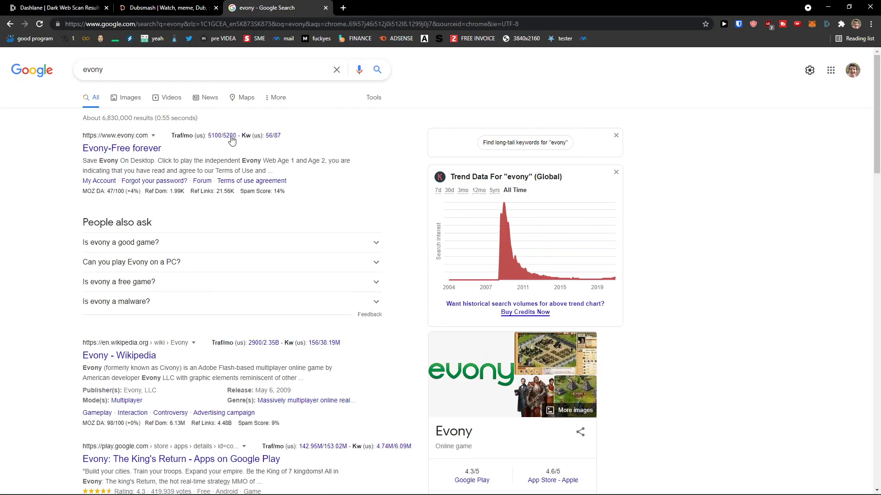
Visit the official Evony site, then search 'evony google play' and browse its Play page
left_click(124, 153)
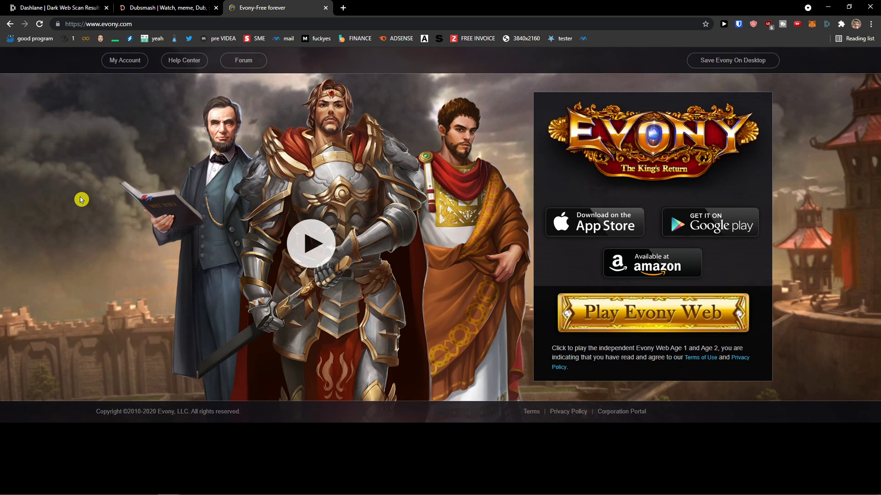
left_click(10, 24)
left_click(193, 71)
type("google play")
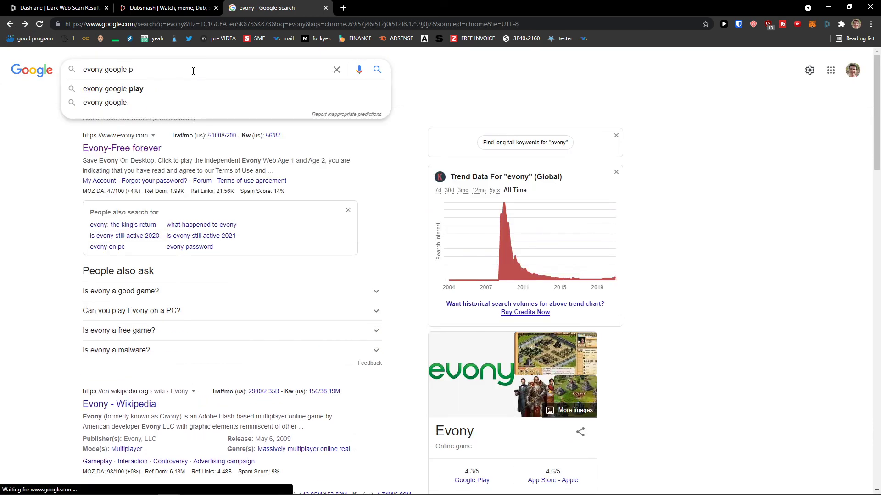
key("Return")
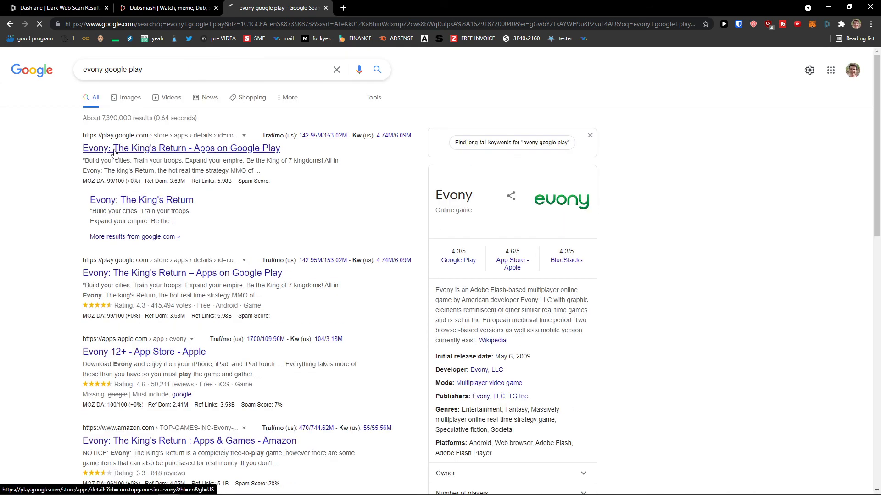
left_click(115, 144)
scroll(190, 243, "down", 12)
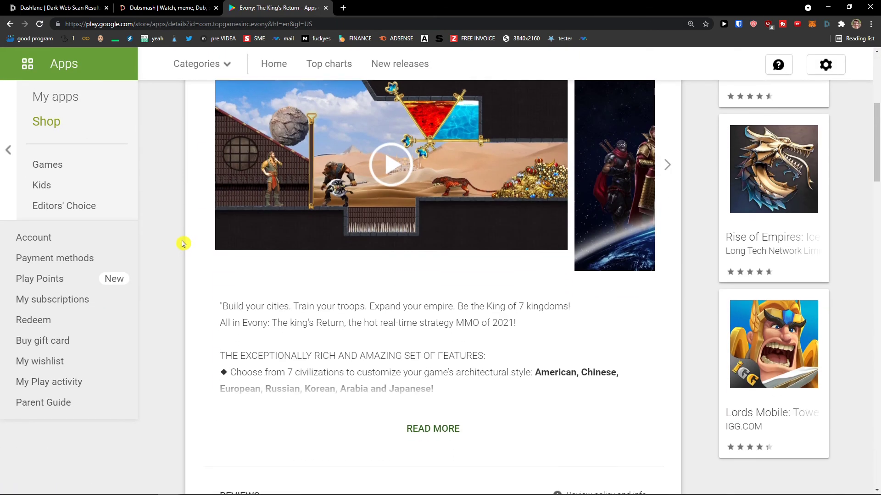
scroll(179, 246, "down", 2)
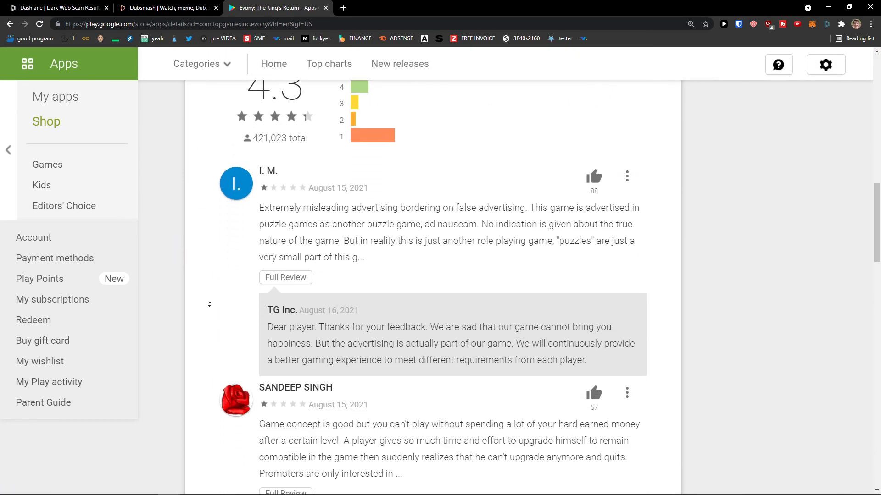
scroll(172, 139, "up", 14)
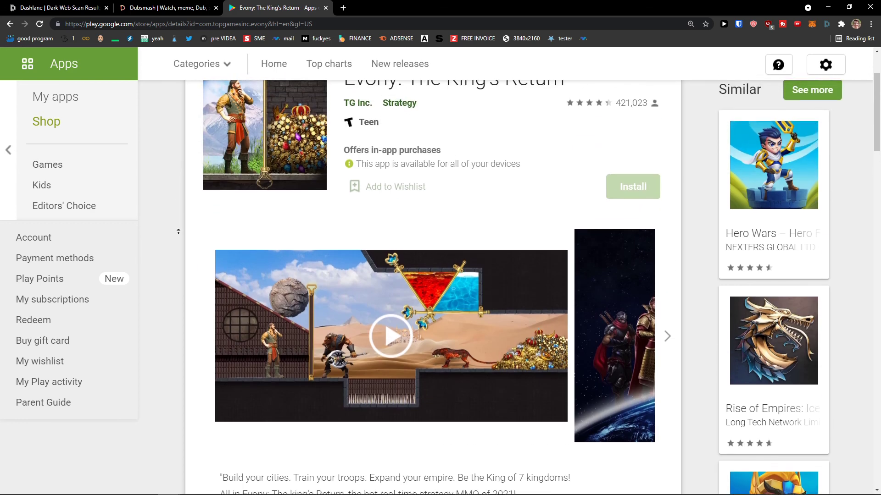
scroll(178, 231, "up", 3)
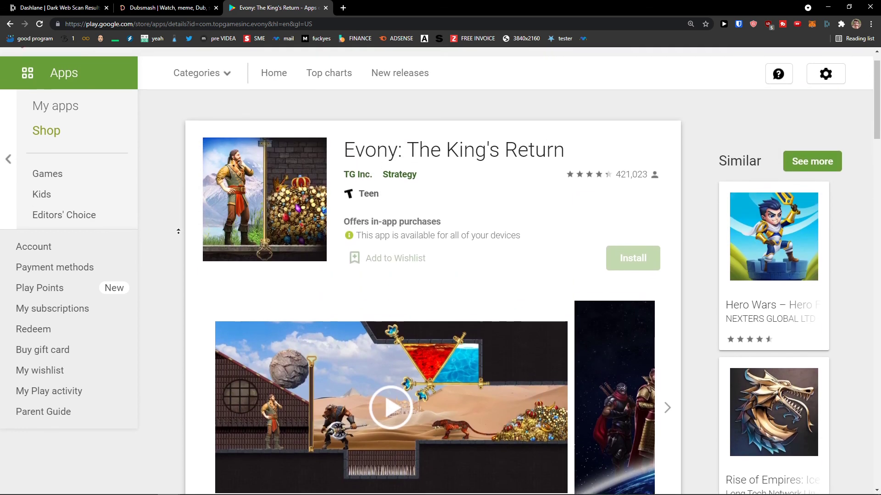
Go back to the Dashlane scan results and review them again
left_click(90, 4)
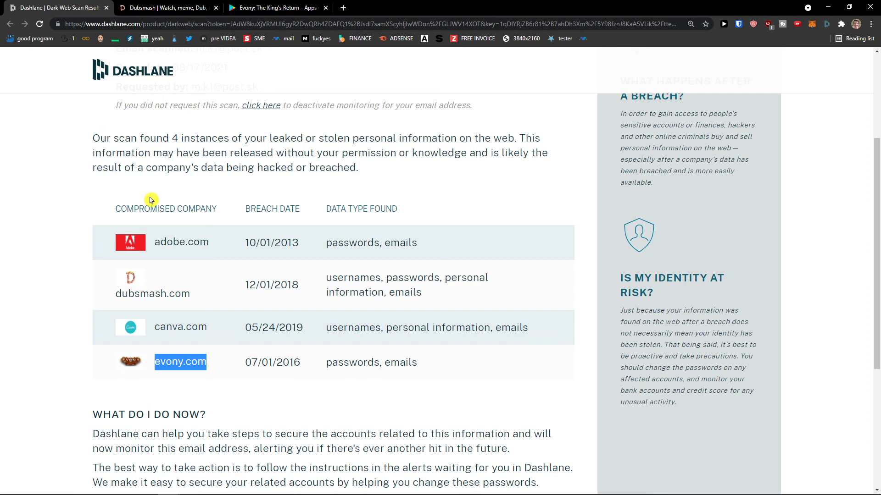
scroll(247, 334, "down", 4)
middle_click(295, 332)
scroll(295, 331, "up", 5)
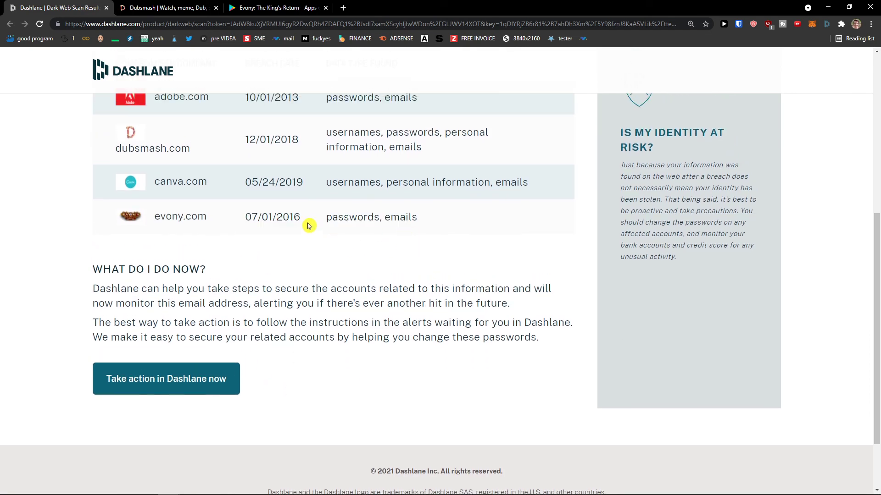
left_click_drag(298, 216, 317, 339)
scroll(315, 317, "up", 5)
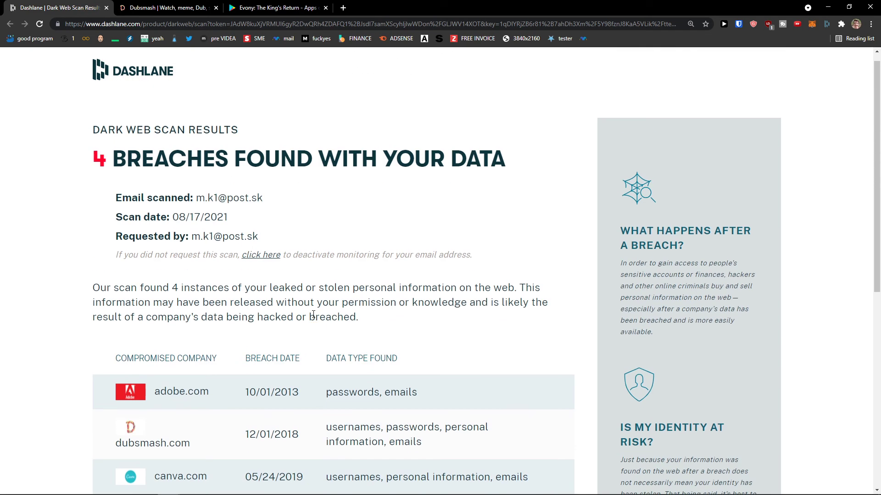
left_click(190, 6)
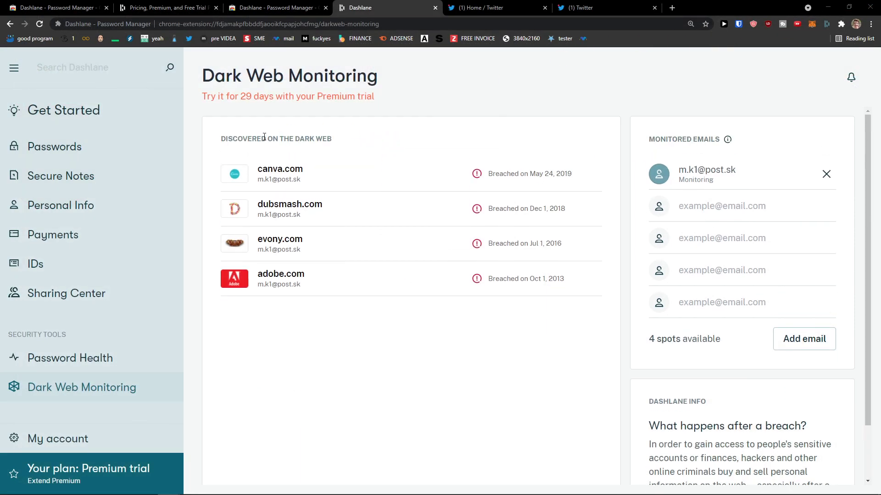
Start adding another email to monitor, then cancel
mouse_move(523, 226)
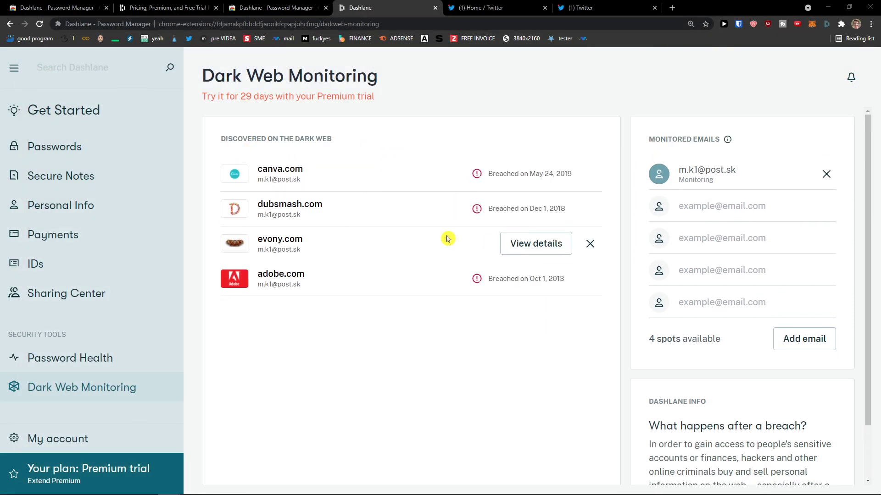
scroll(449, 238, "down", 2)
scroll(550, 266, "up", 2)
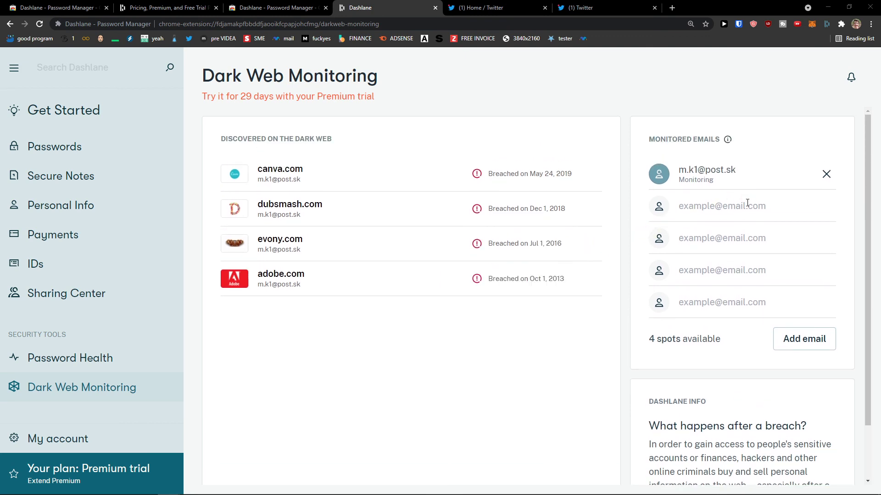
left_click(802, 350)
left_click(505, 324)
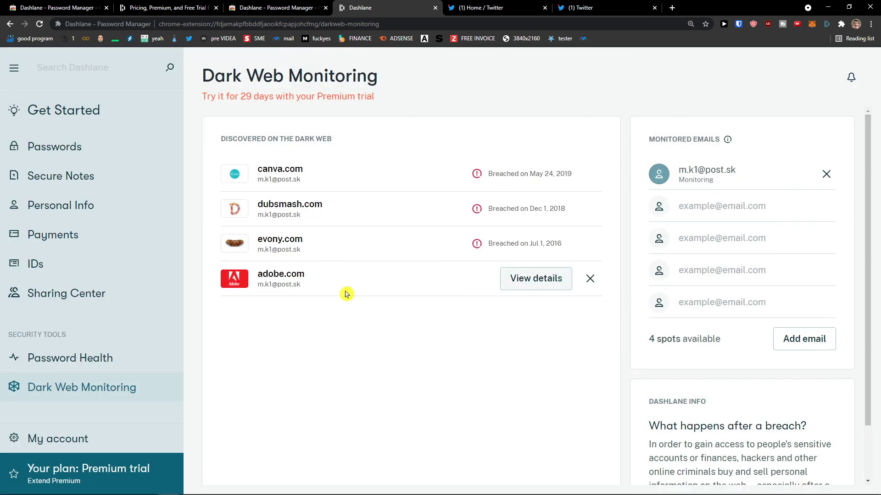
Delete the adobe.com, evony.com, dubsmash.com and canva.com breach alerts
mouse_move(248, 492)
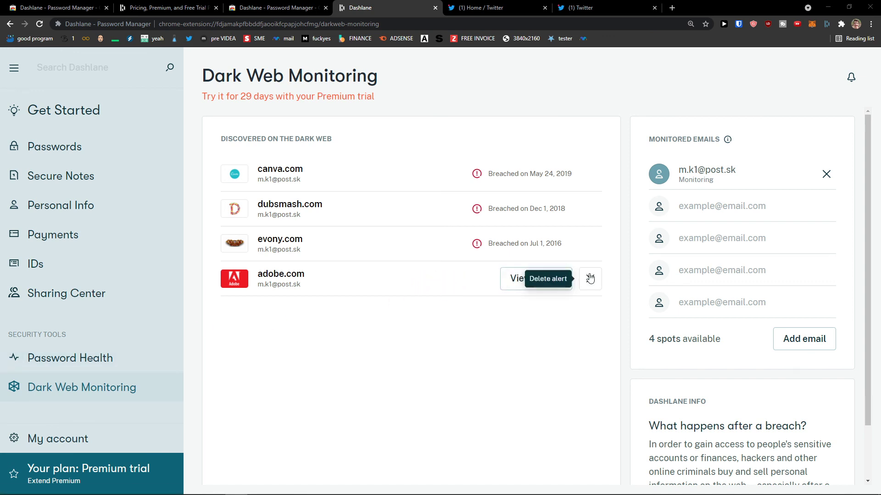
left_click(590, 278)
left_click(590, 242)
left_click(590, 208)
left_click(586, 173)
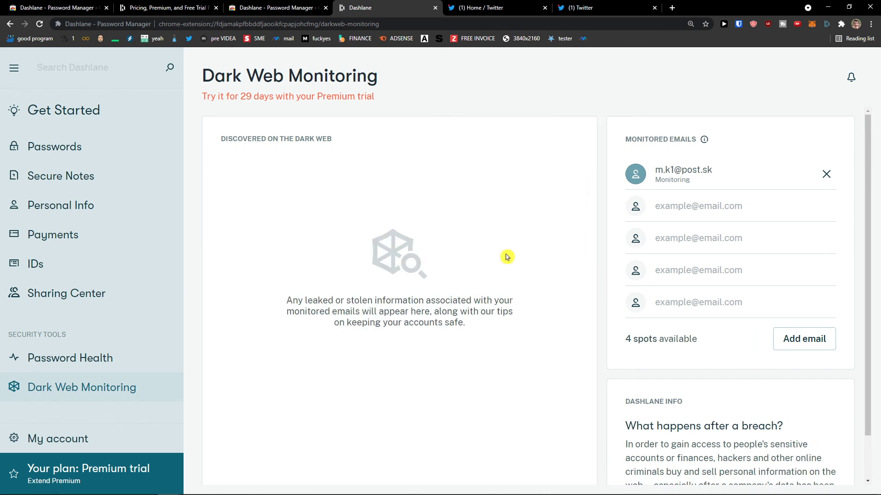
scroll(407, 334, "down", 1)
left_click(30, 439)
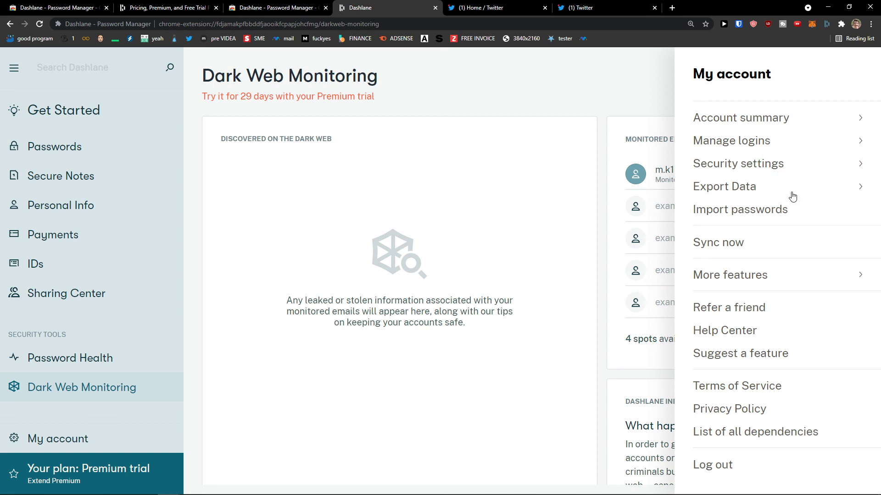
left_click(538, 255)
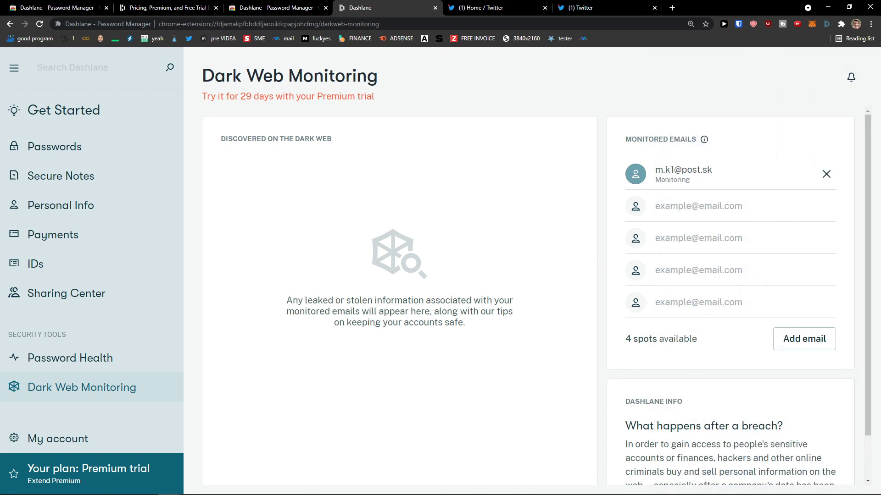